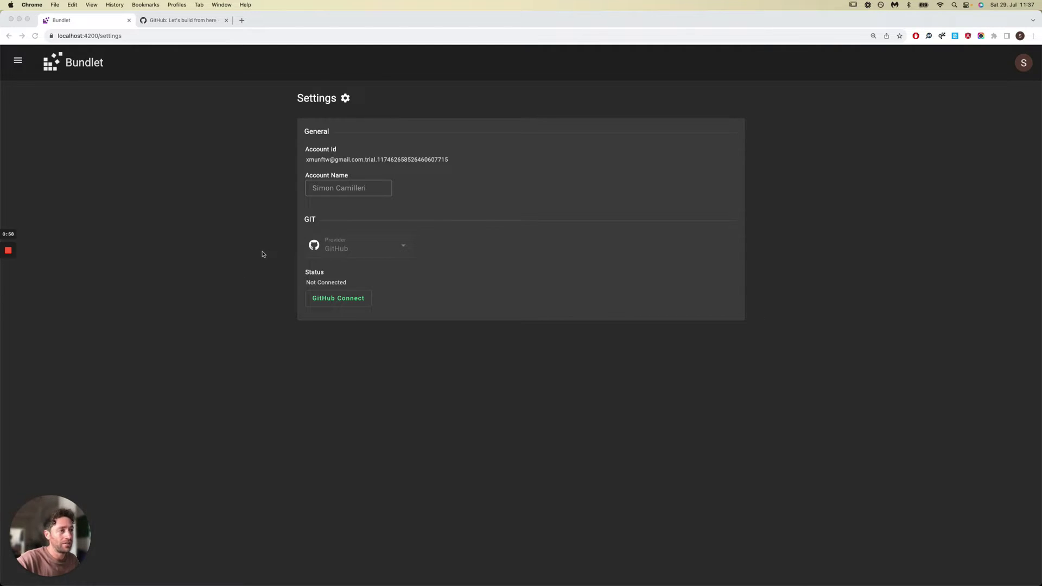
Connect Bundlet to GitHub by signing in with the saved GitHub credentials.
left_click(18, 60)
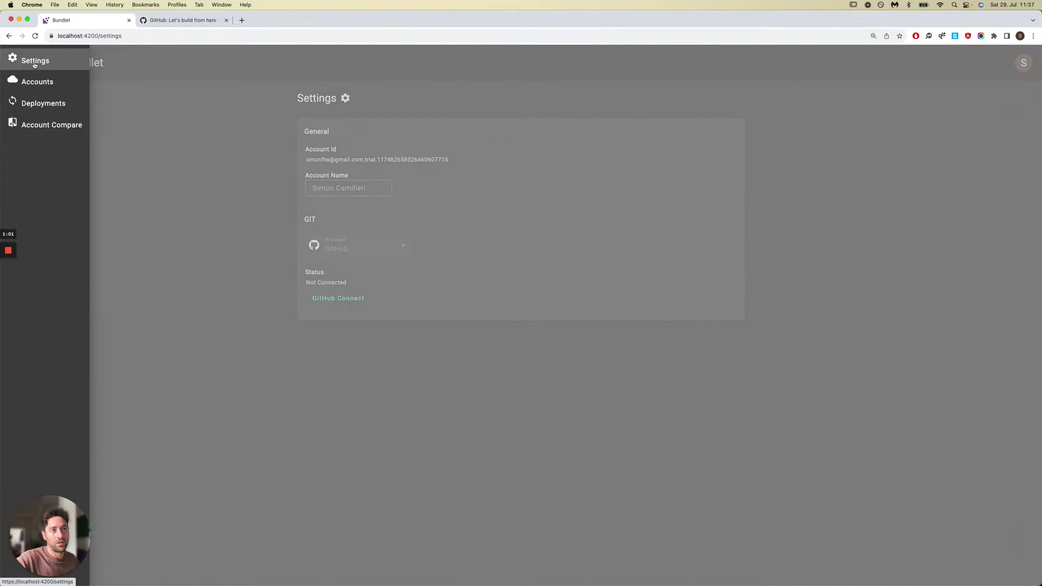
left_click(123, 157)
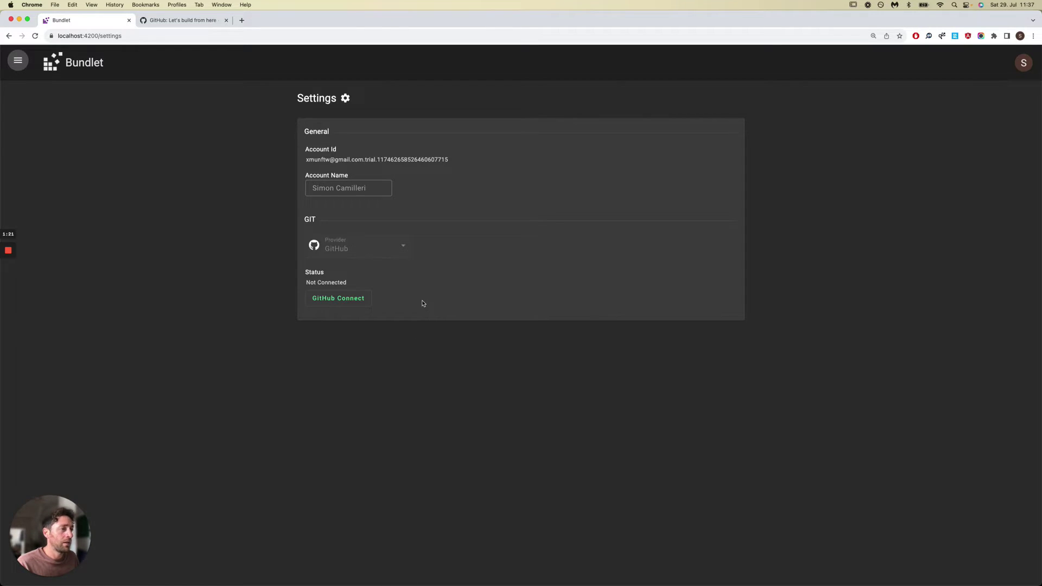
left_click(352, 304)
left_click(344, 302)
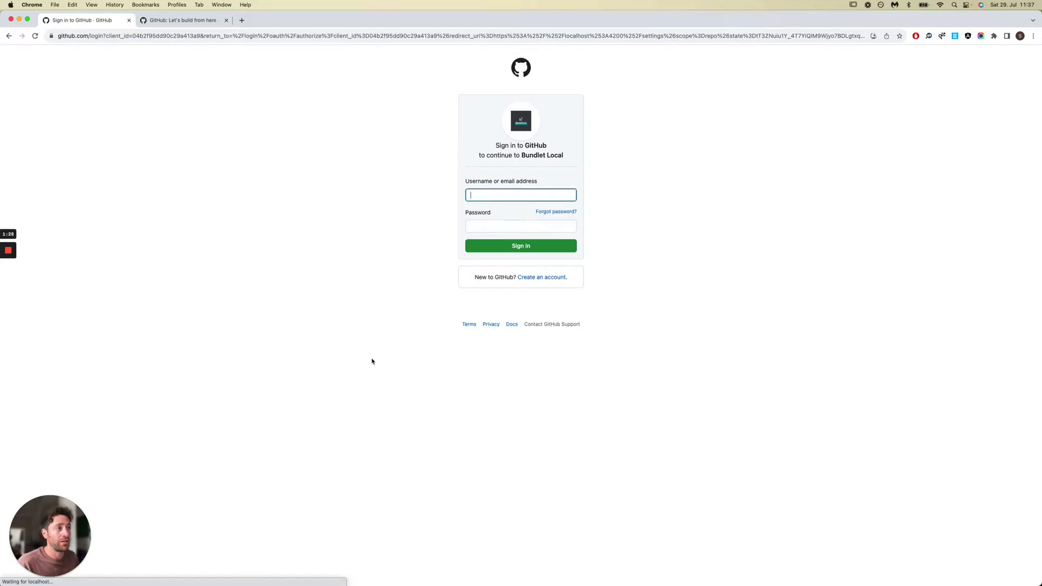
left_click(485, 251)
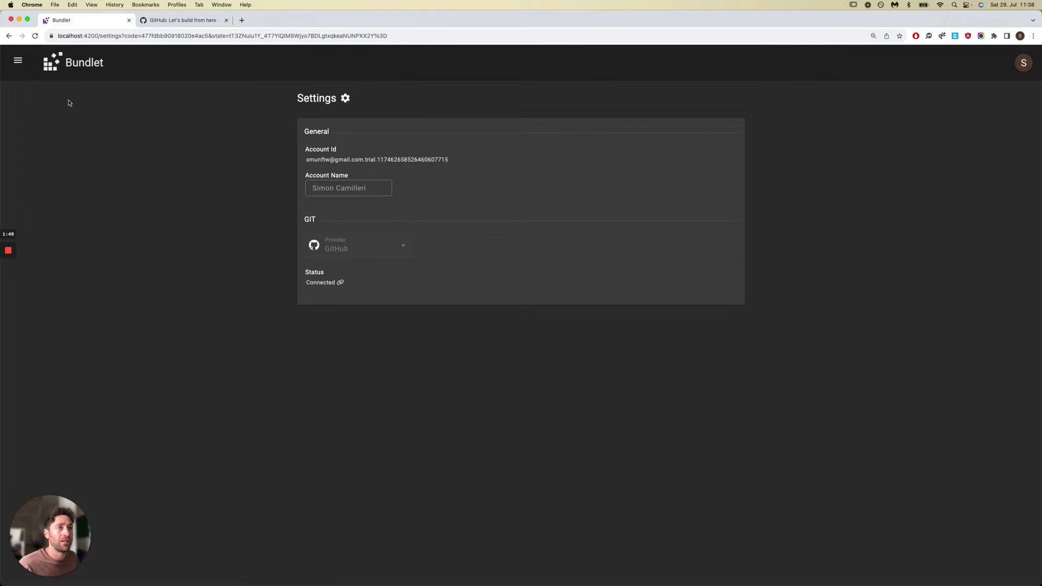
From the Accounts list, start a new NetSuite account and focus its Account Id field.
left_click(18, 61)
left_click(30, 88)
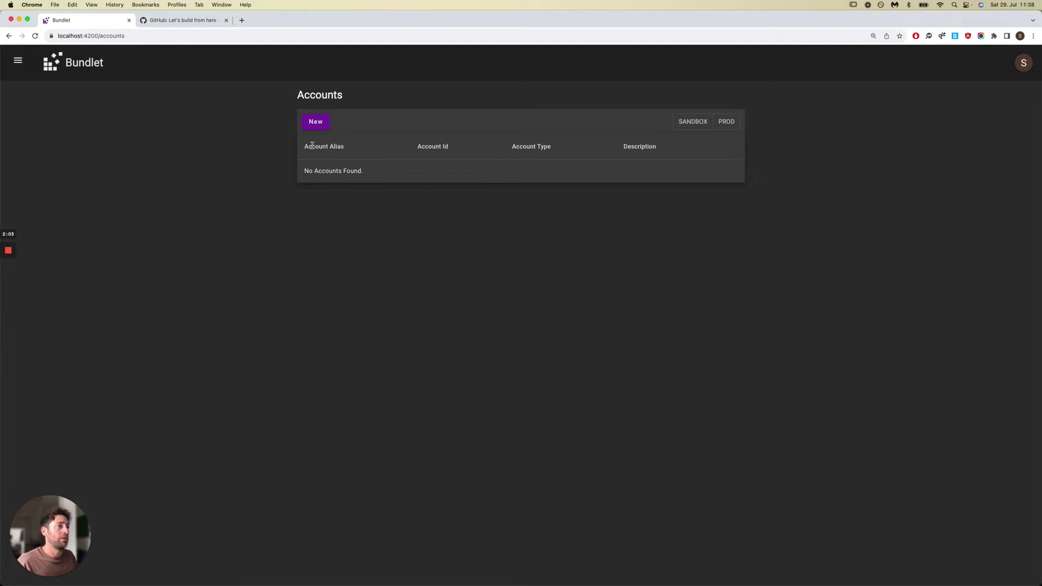
left_click(316, 121)
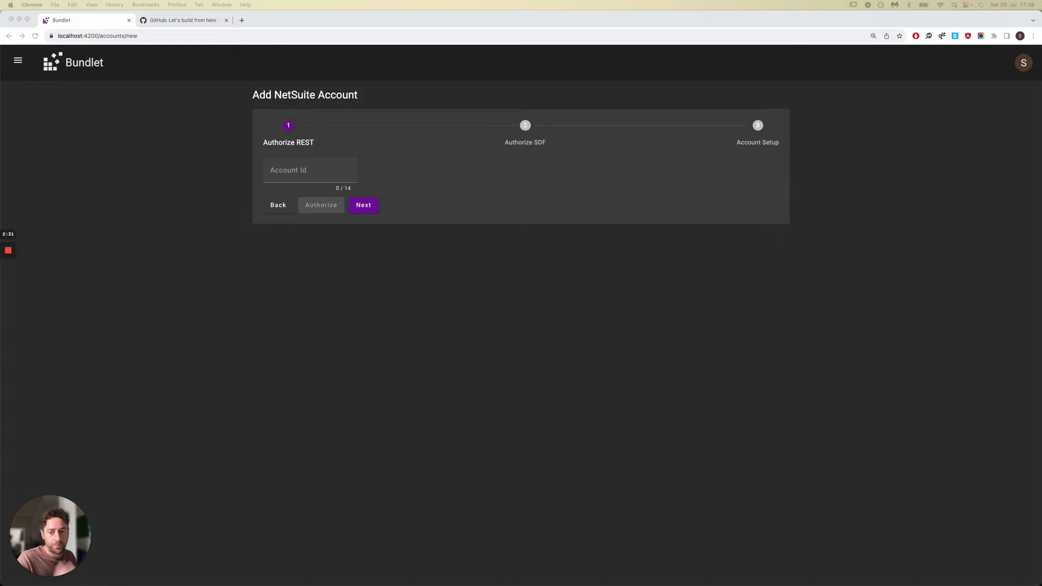
left_click(382, 349)
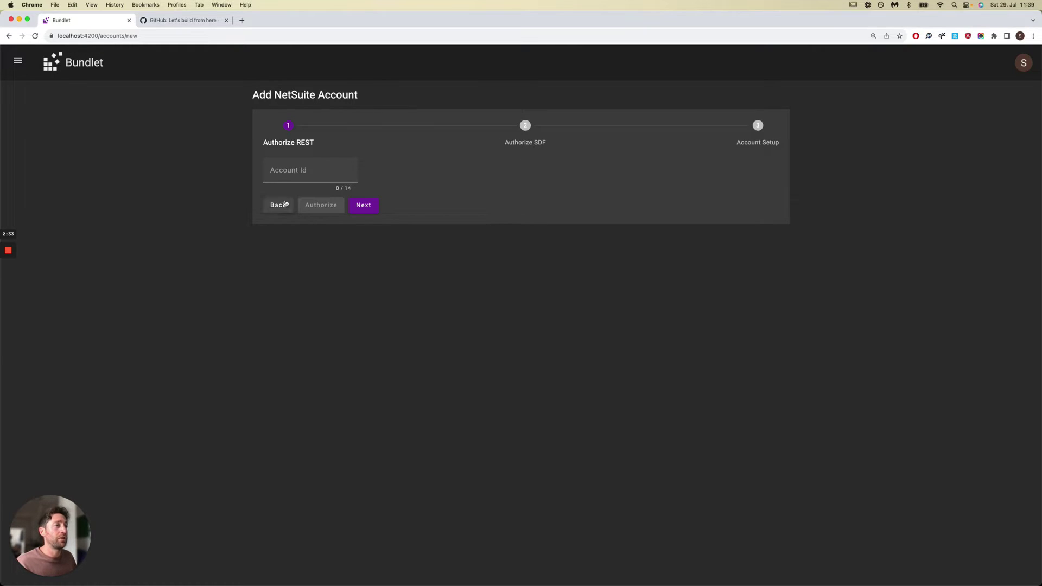
Paste the NetSuite account ID, authorize REST access, and approve it after logging into NetSuite.
left_click(301, 170)
type("tstdrv1325883")
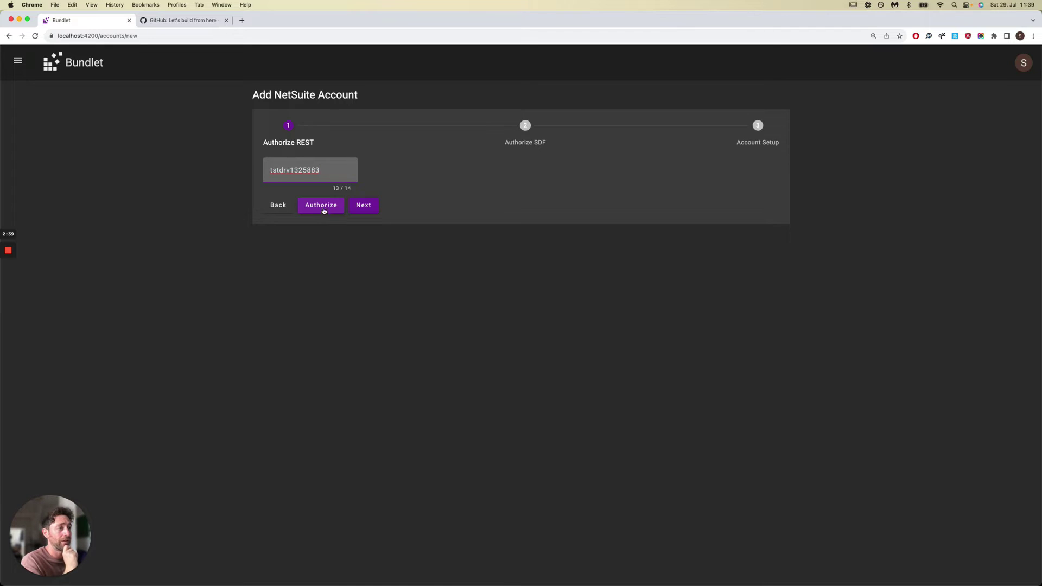
left_click(324, 209)
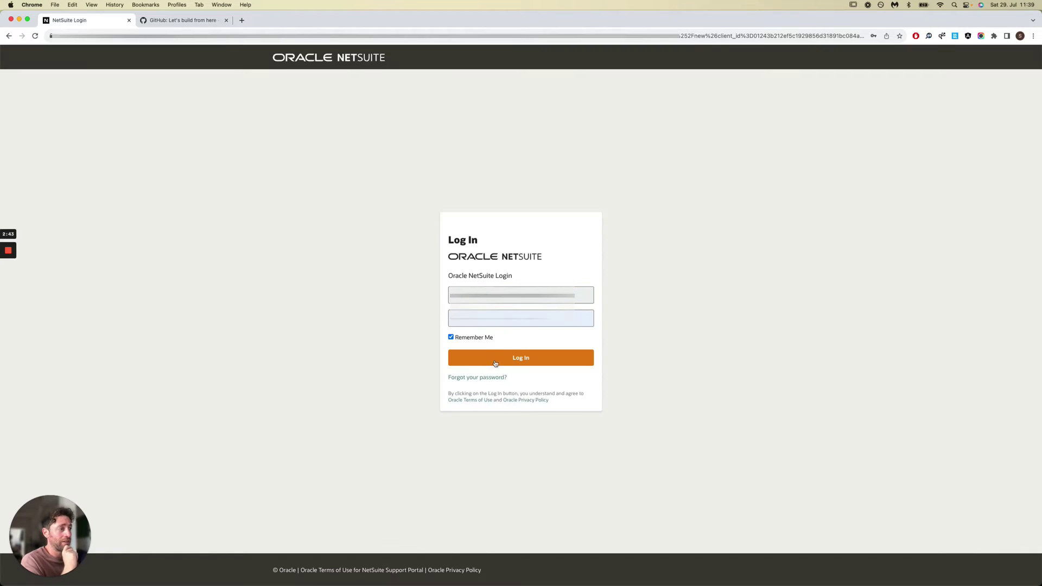
left_click(495, 364)
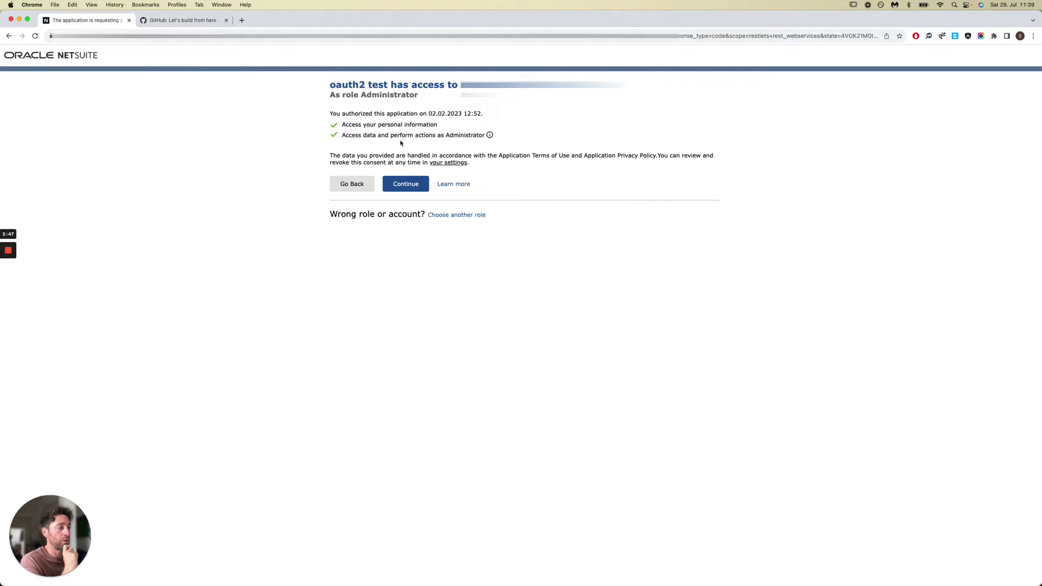
left_click(410, 183)
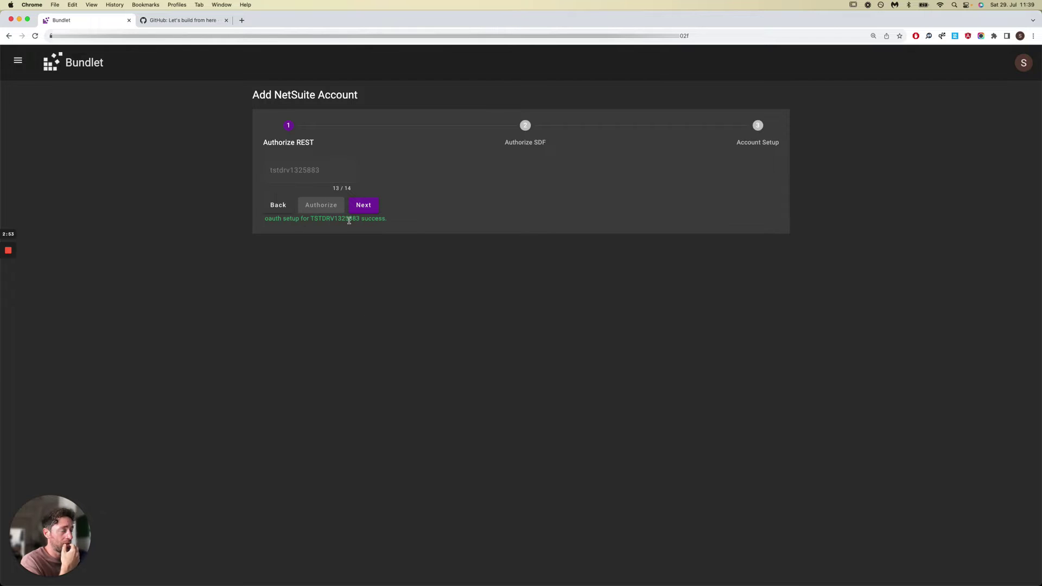
On the SDF step, fill the alias, description '<account ID>- our sandbox account' and Account Id.
left_click(364, 206)
left_click(298, 166)
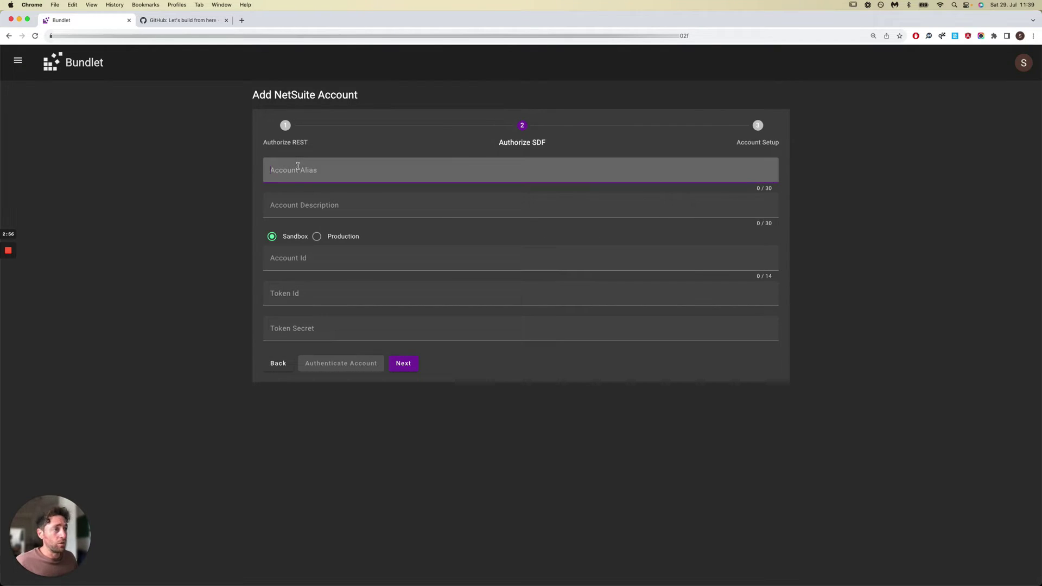
type("tstdrv1325883")
left_click(302, 206)
type("tstdrv1325883")
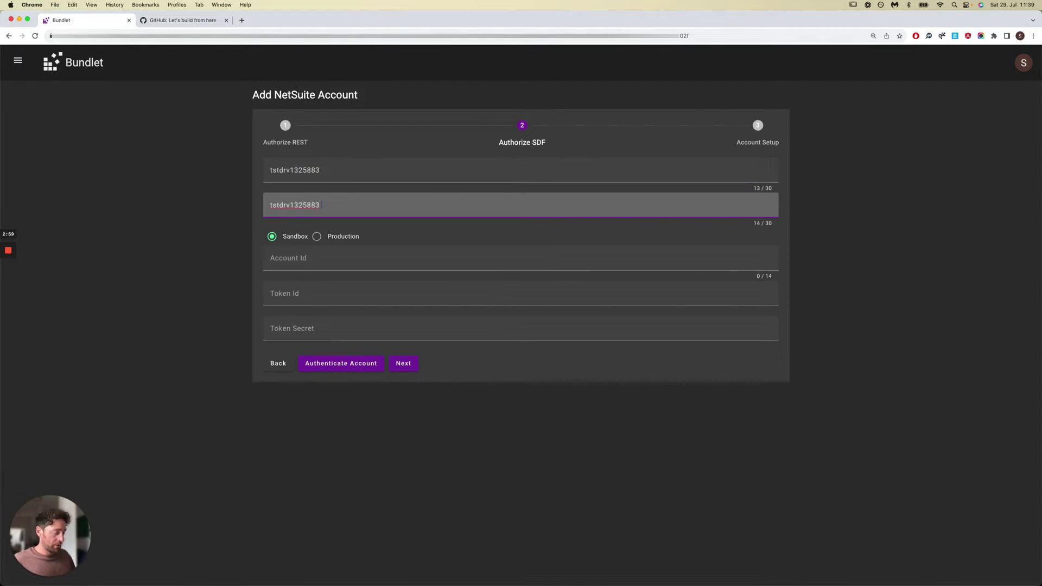
type("- our sandbox")
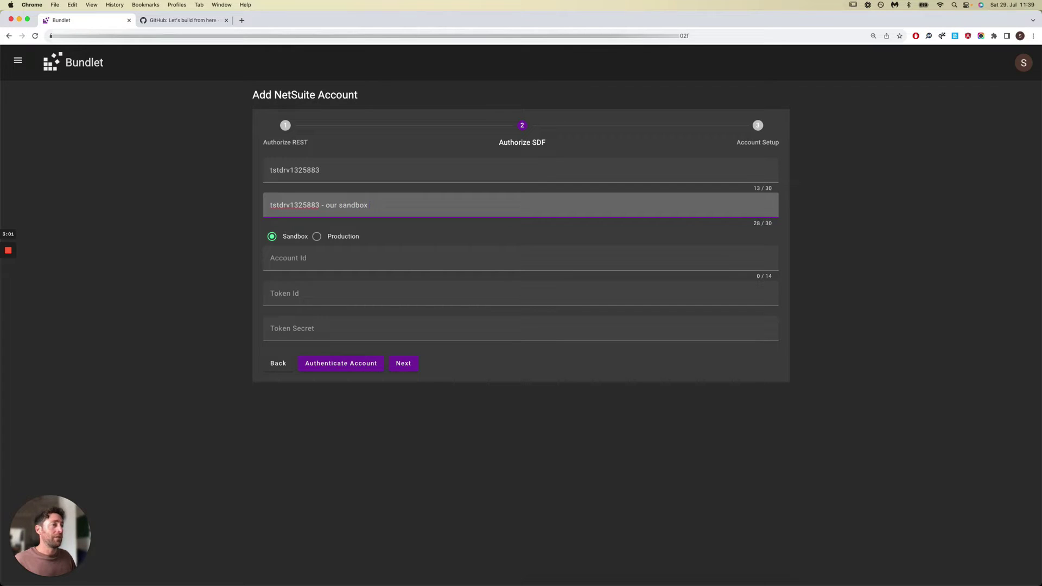
type(" account")
left_click(314, 258)
type("tstdrv1325883")
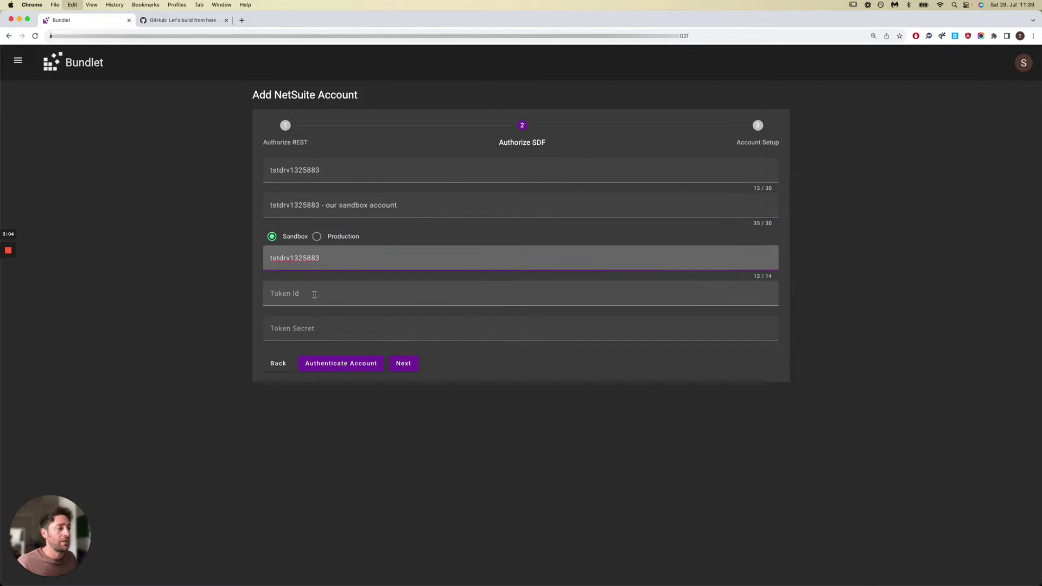
Enter the token ID and token secret, authenticate the account, and save it.
left_click(326, 293)
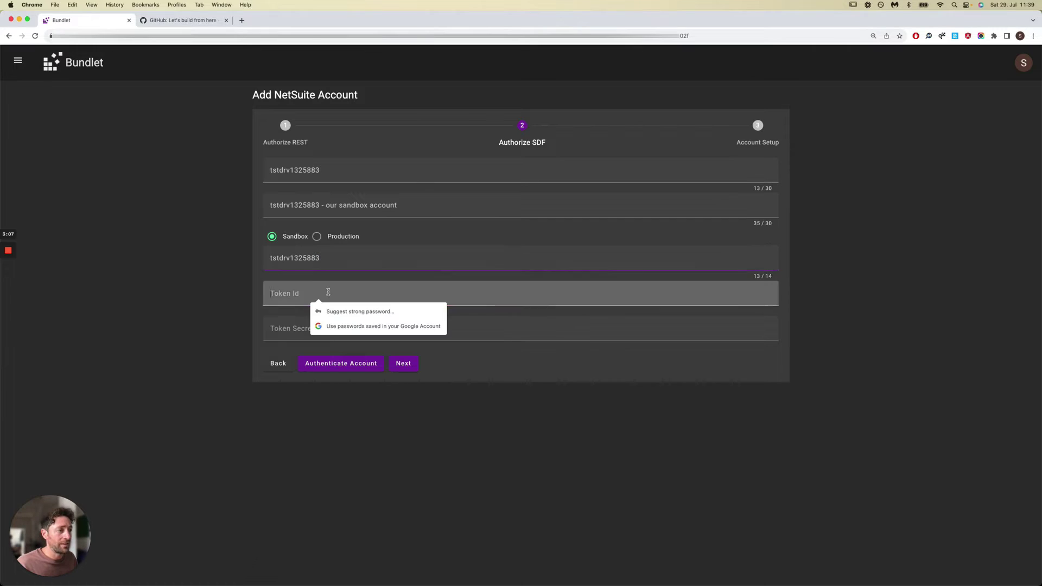
key("super+v")
key("super+Tab")
left_click(359, 327)
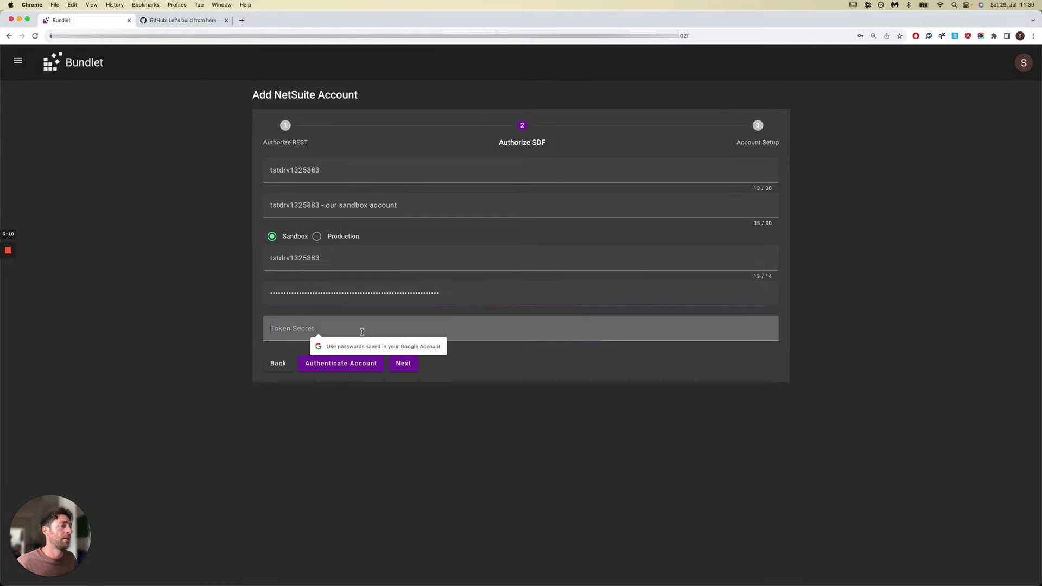
key("super+v")
left_click(376, 421)
left_click(356, 375)
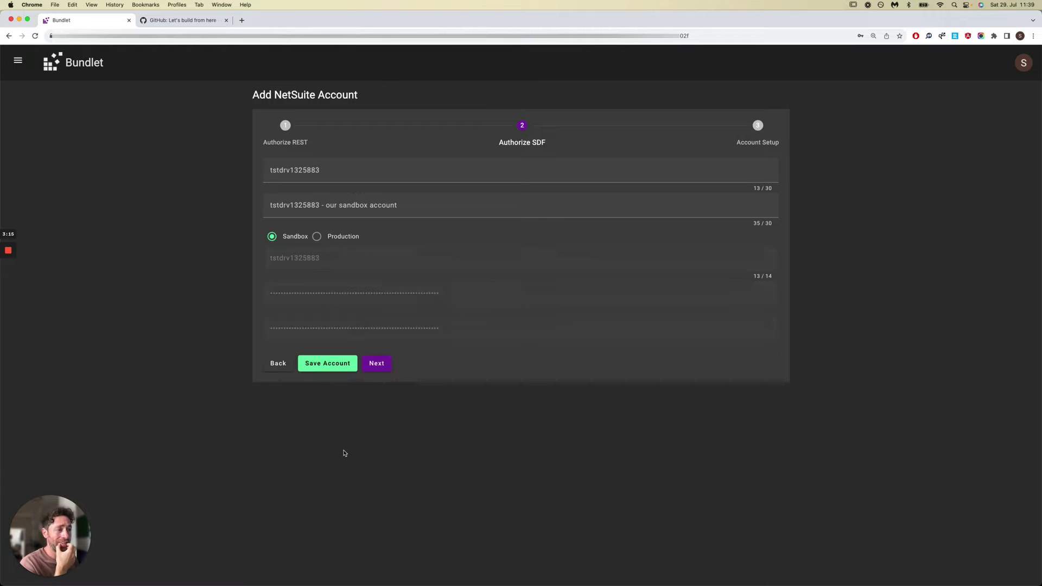
left_click(327, 364)
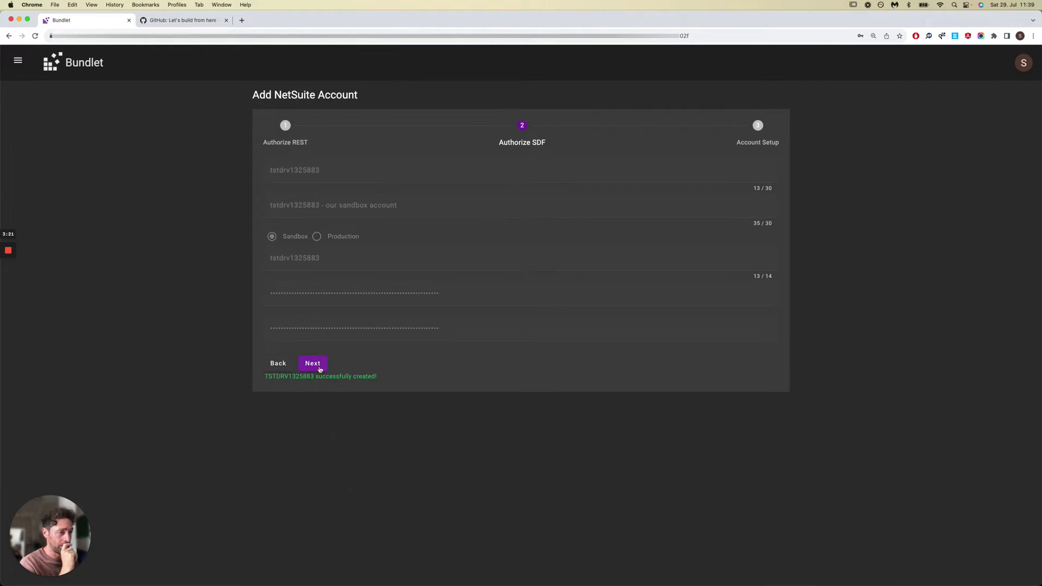
Run Account Setup to deploy the Restlet, fetch customizations and create the baseline commit.
left_click(320, 365)
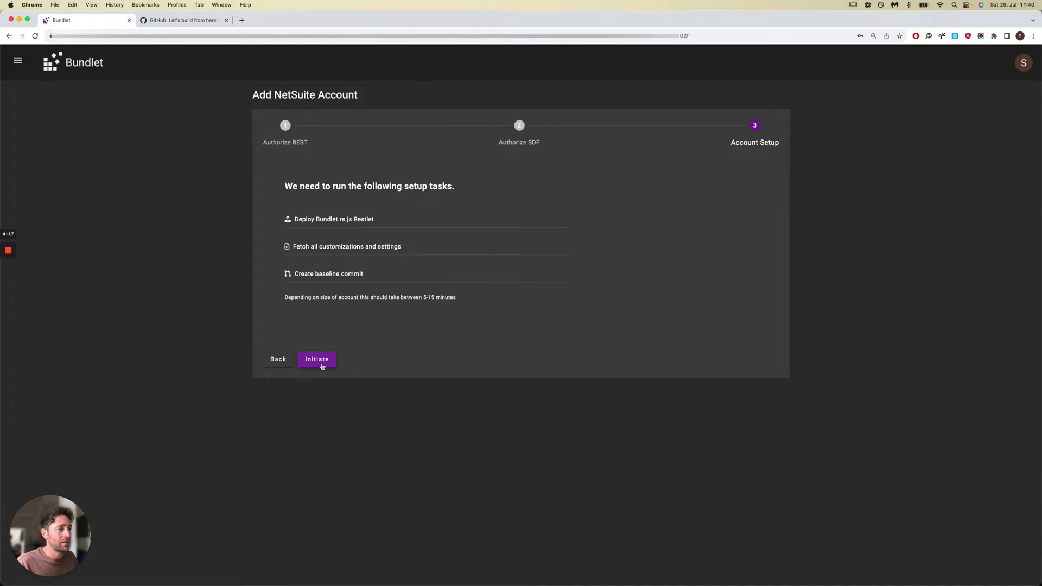
left_click(317, 360)
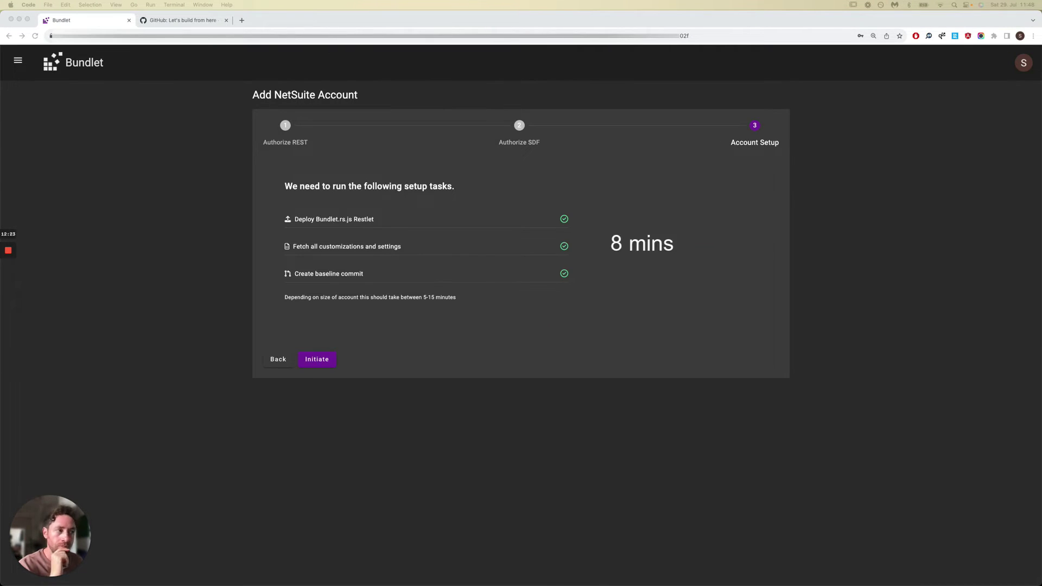
left_click(239, 437)
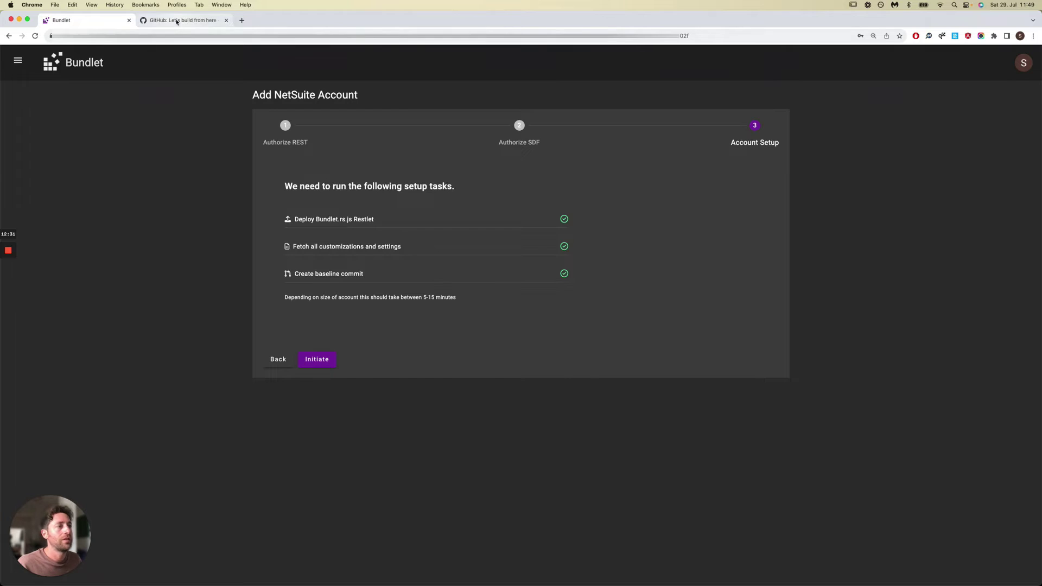
left_click(179, 20)
left_click(985, 61)
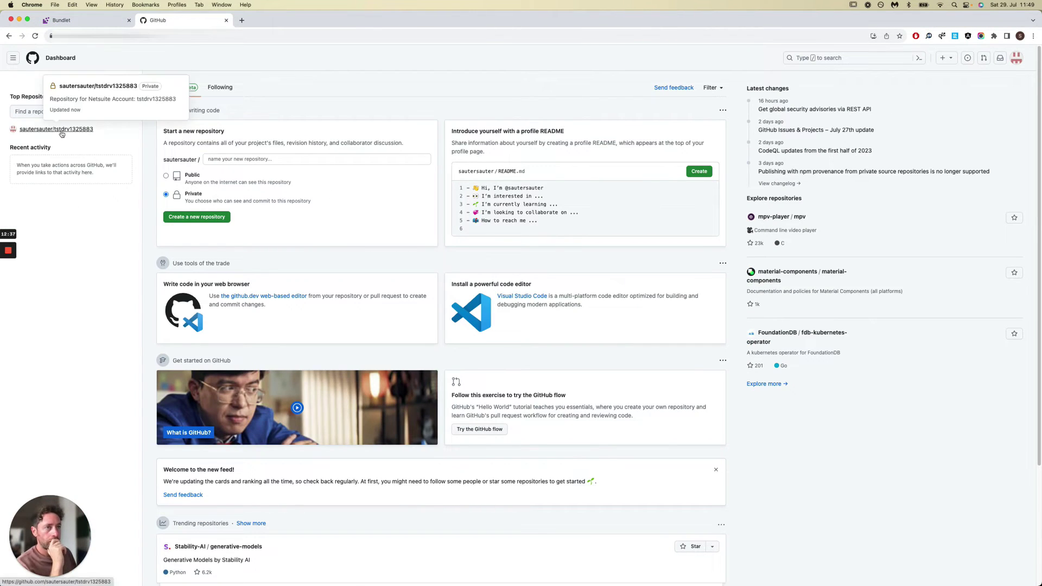
left_click(82, 130)
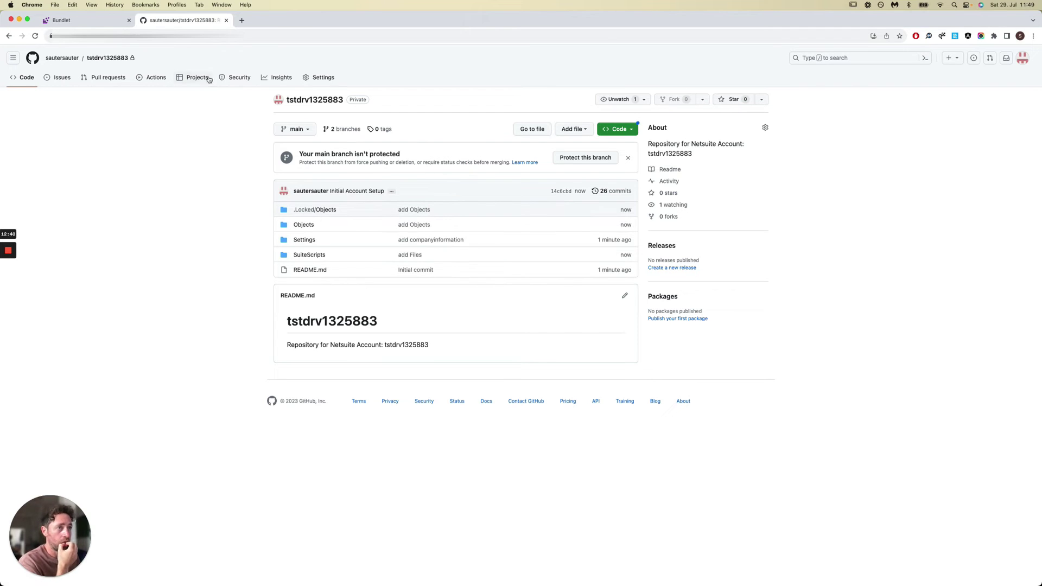
left_click(322, 78)
left_click(1016, 57)
left_click(963, 120)
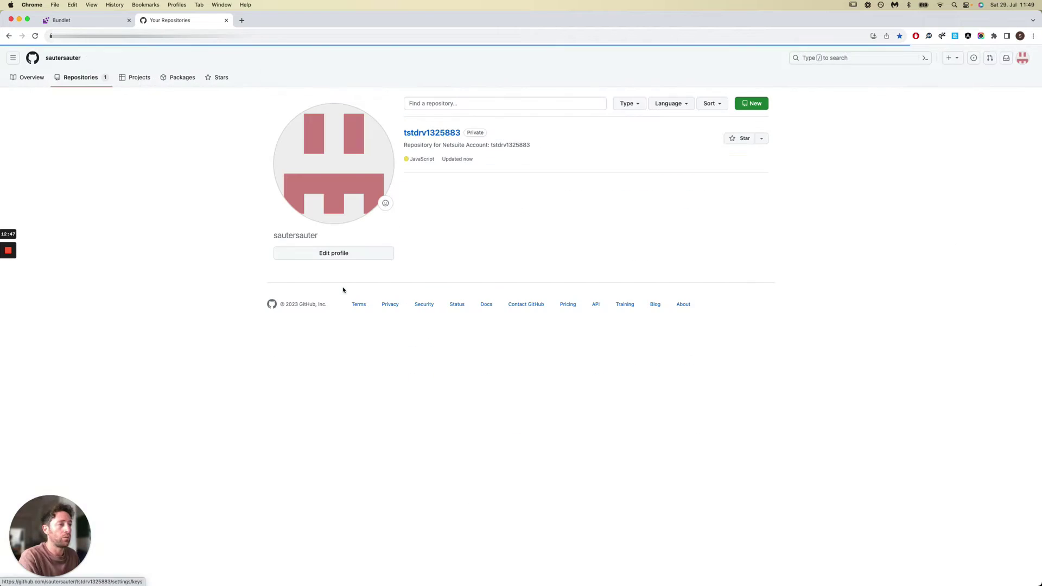
left_click(450, 133)
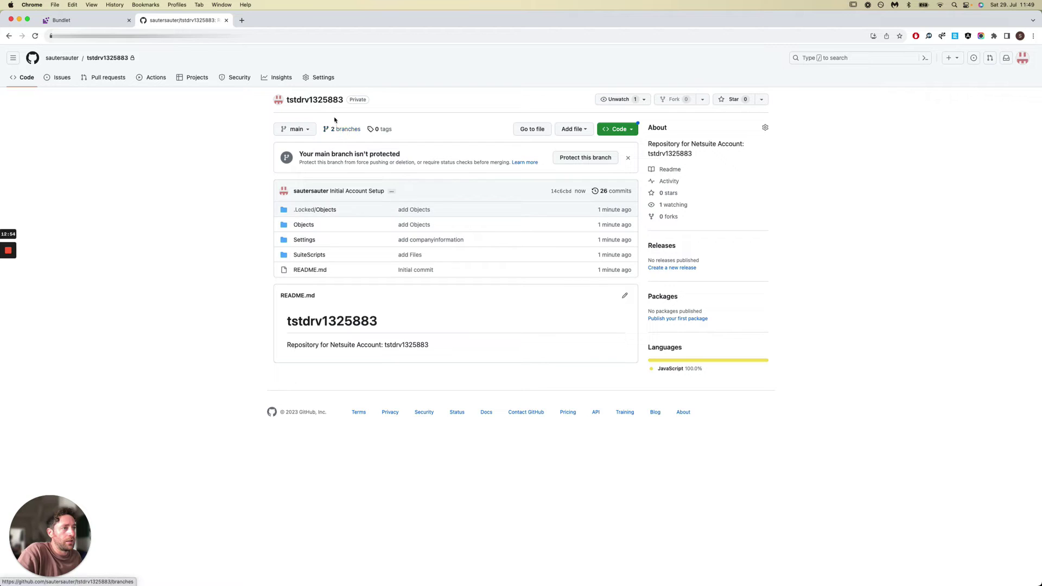
left_click(108, 77)
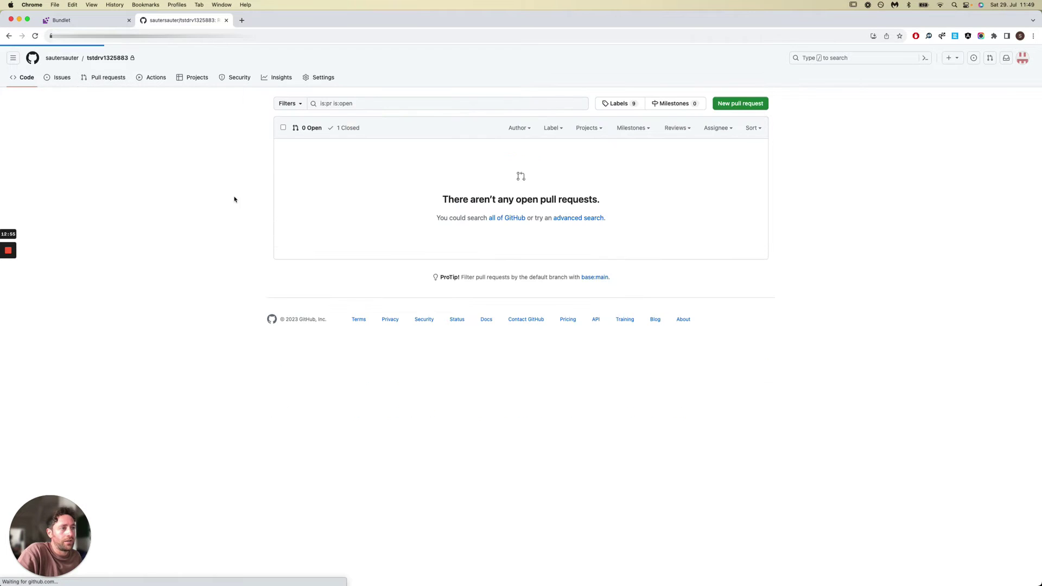
left_click(344, 128)
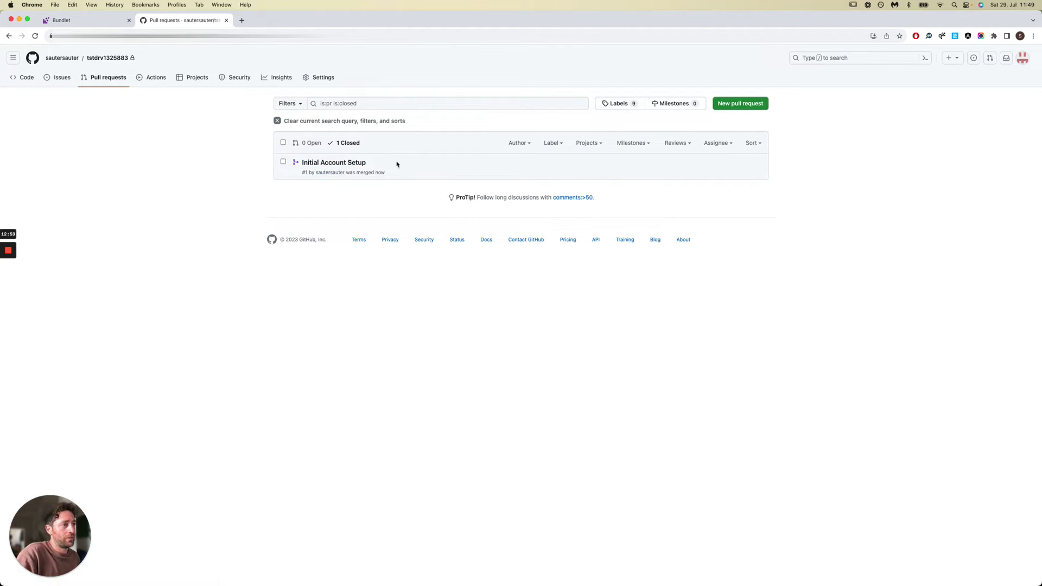
left_click_drag(396, 164, 302, 161)
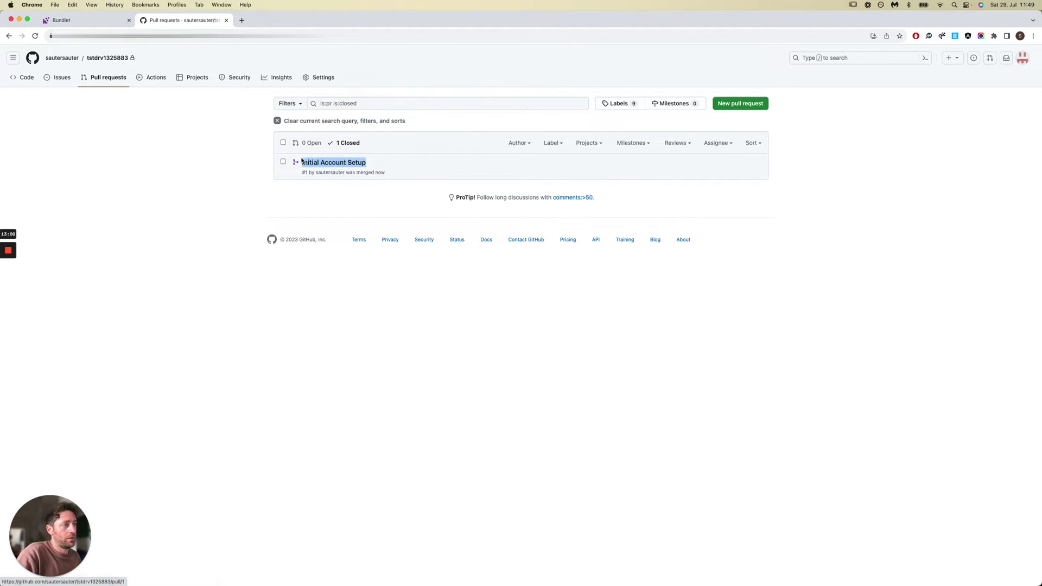
left_click(345, 164)
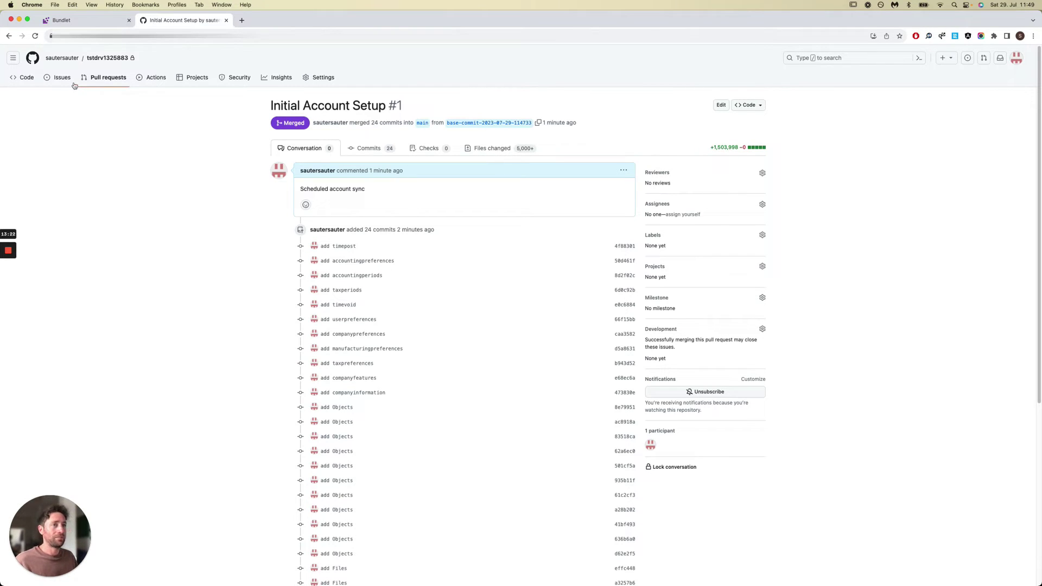
left_click(108, 58)
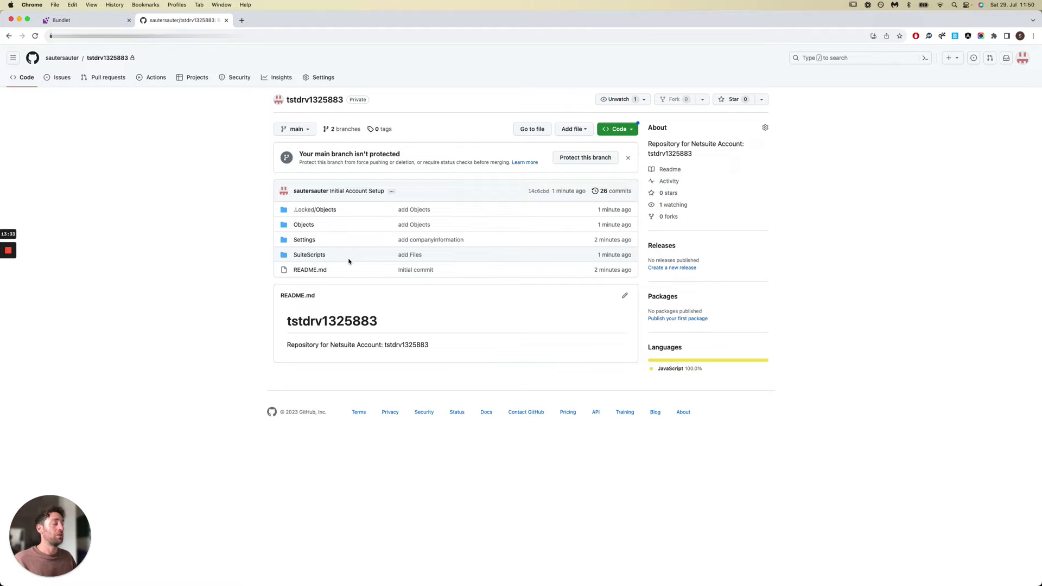
left_click(307, 240)
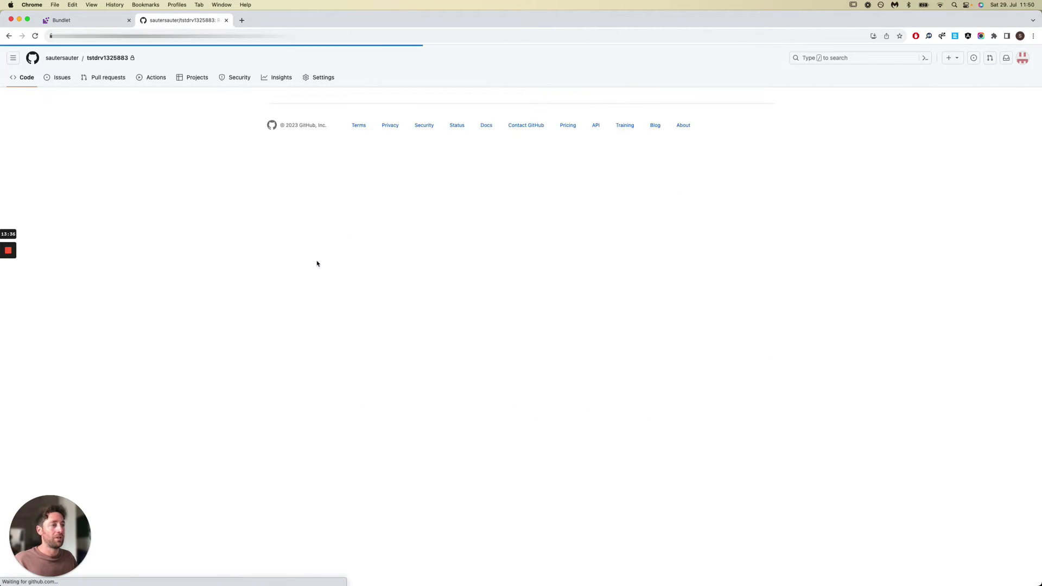
key("super+f")
type("user")
left_click(187, 347)
scroll(287, 280, "down", 15)
scroll(395, 315, "up", 15)
left_click(8, 36)
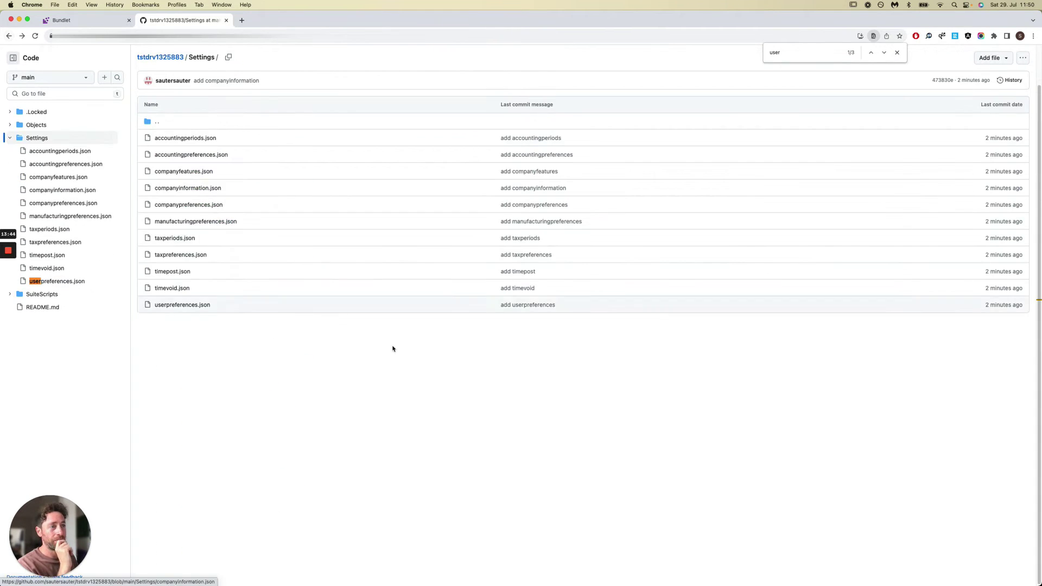
left_click(9, 36)
left_click(303, 225)
scroll(322, 384, "down", 3)
scroll(322, 383, "down", 3)
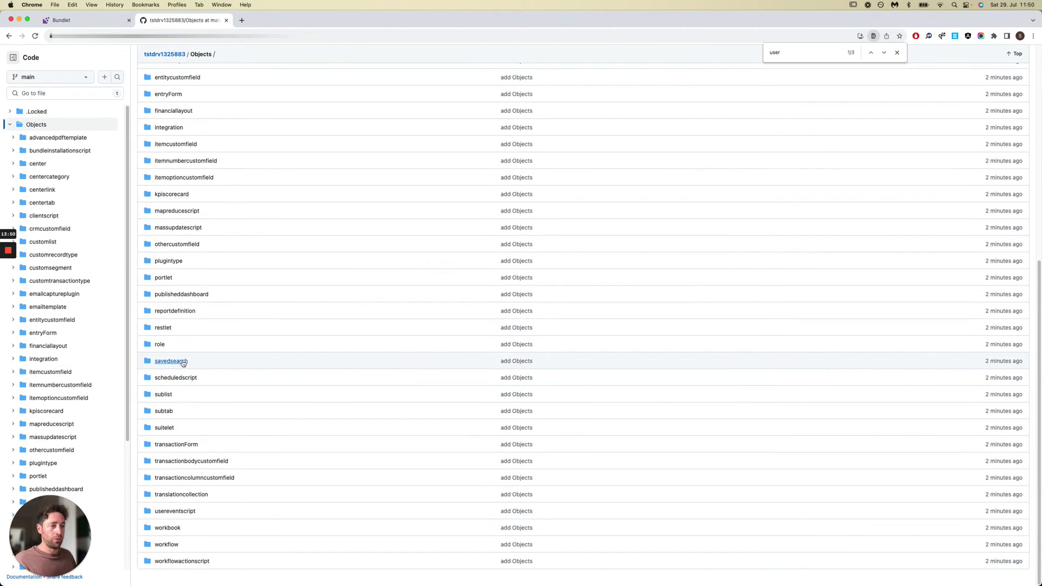
left_click(407, 360)
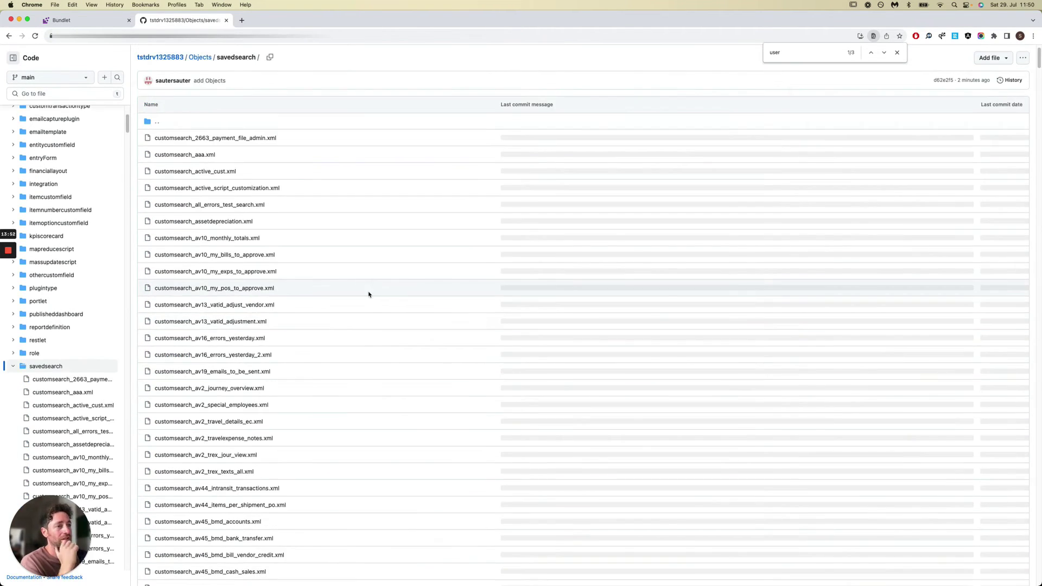
left_click(202, 157)
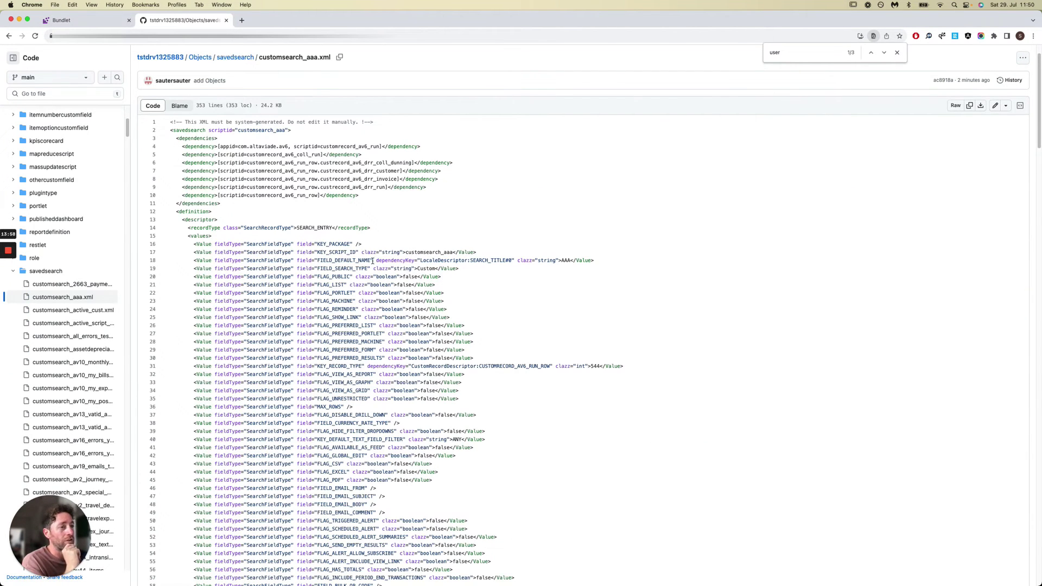
scroll(372, 261, "down", 3)
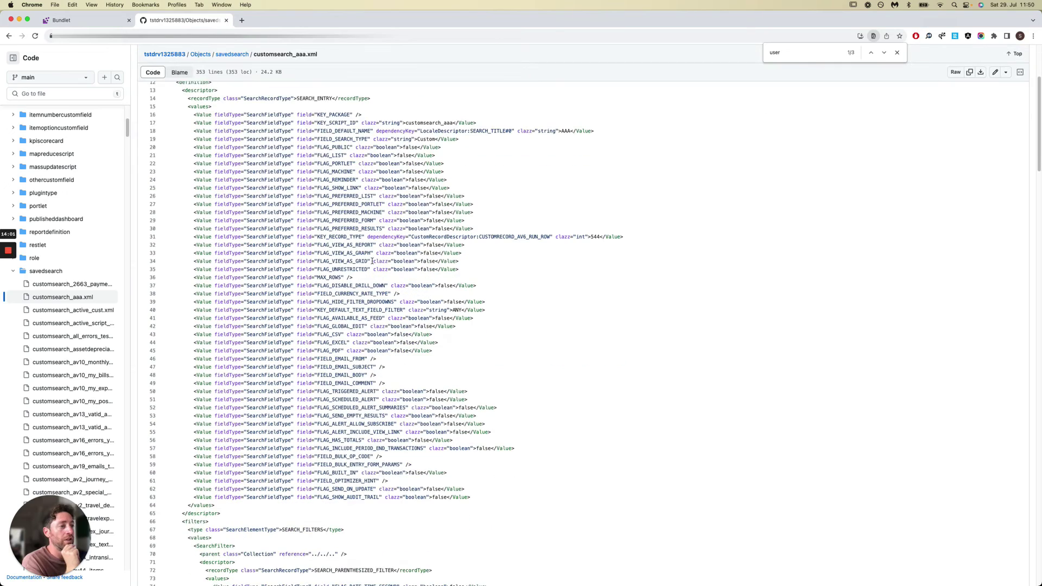
scroll(375, 271, "down", 12)
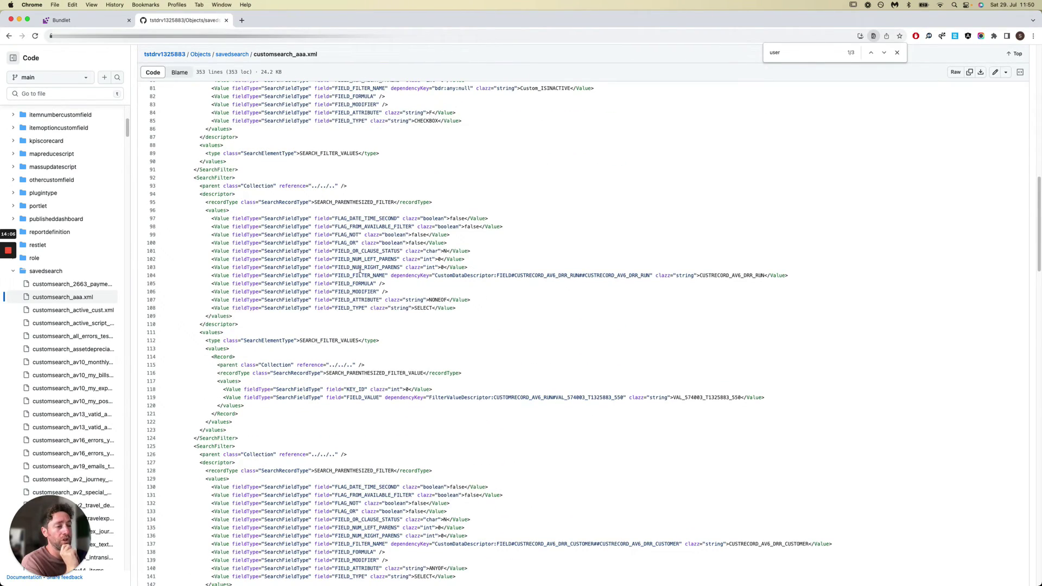
scroll(360, 270, "down", 20)
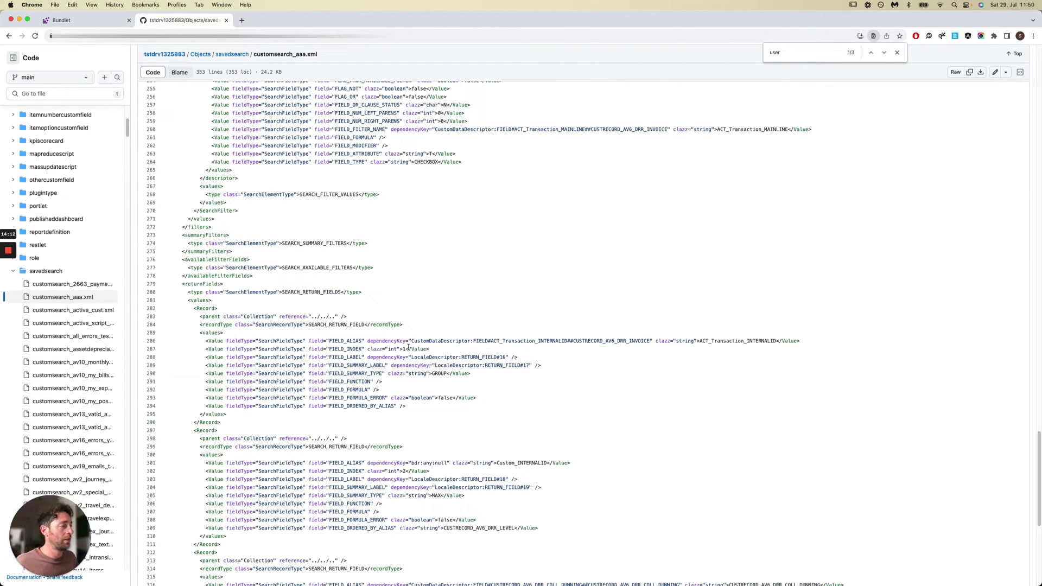
scroll(269, 309, "up", 20)
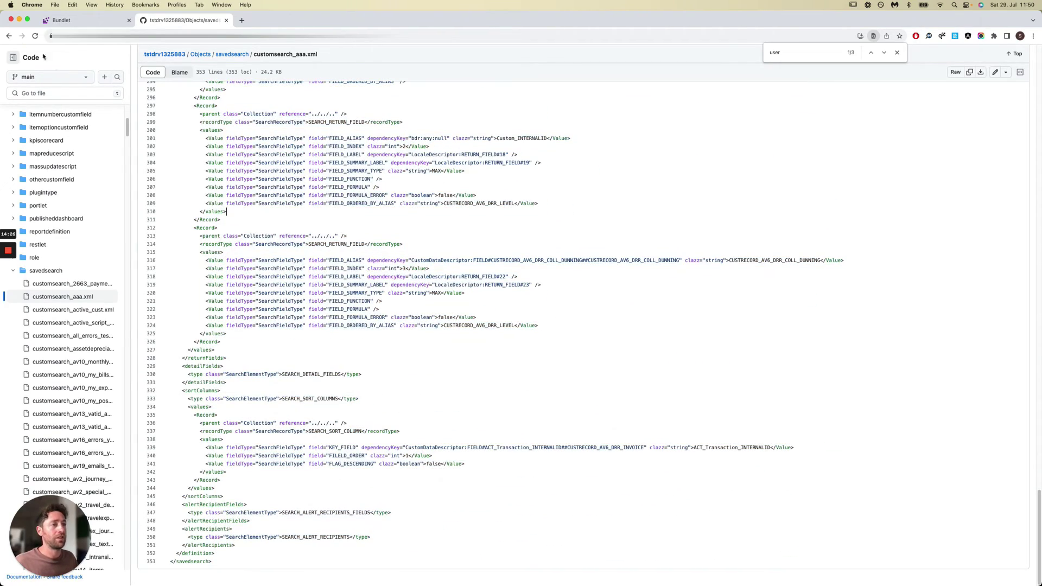
left_click(9, 37)
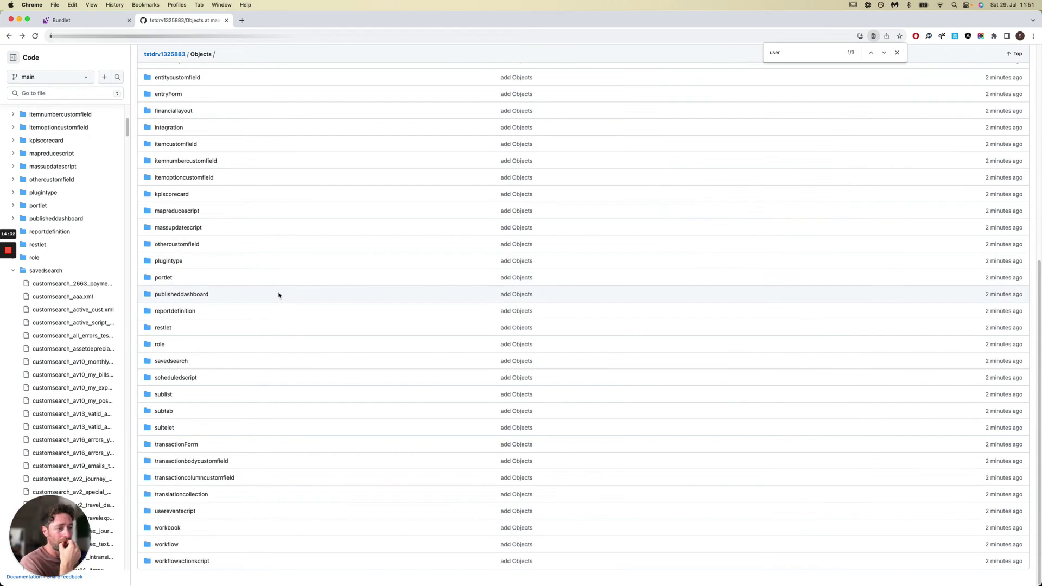
scroll(278, 294, "up", 7)
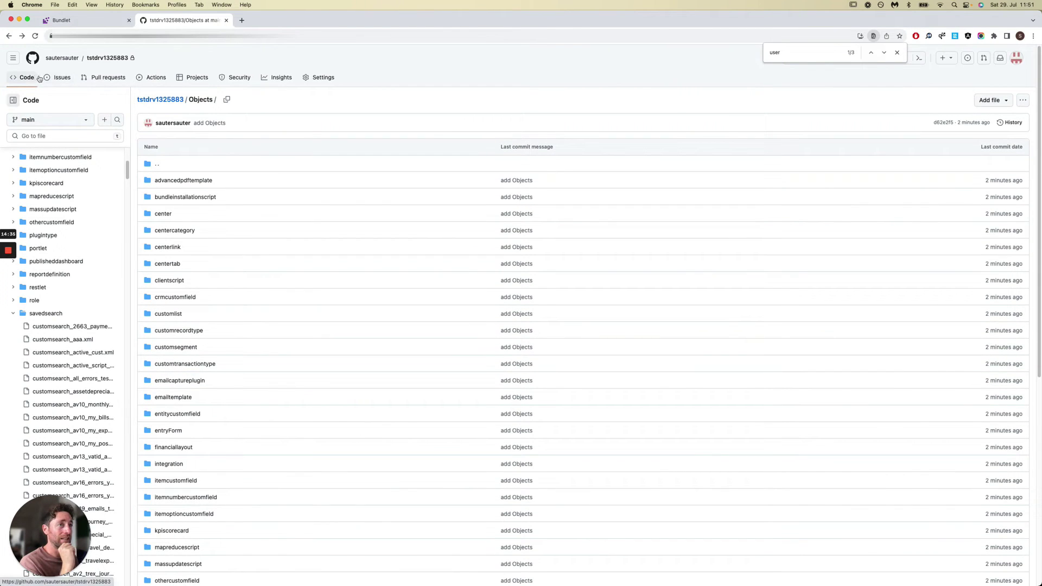
left_click(106, 59)
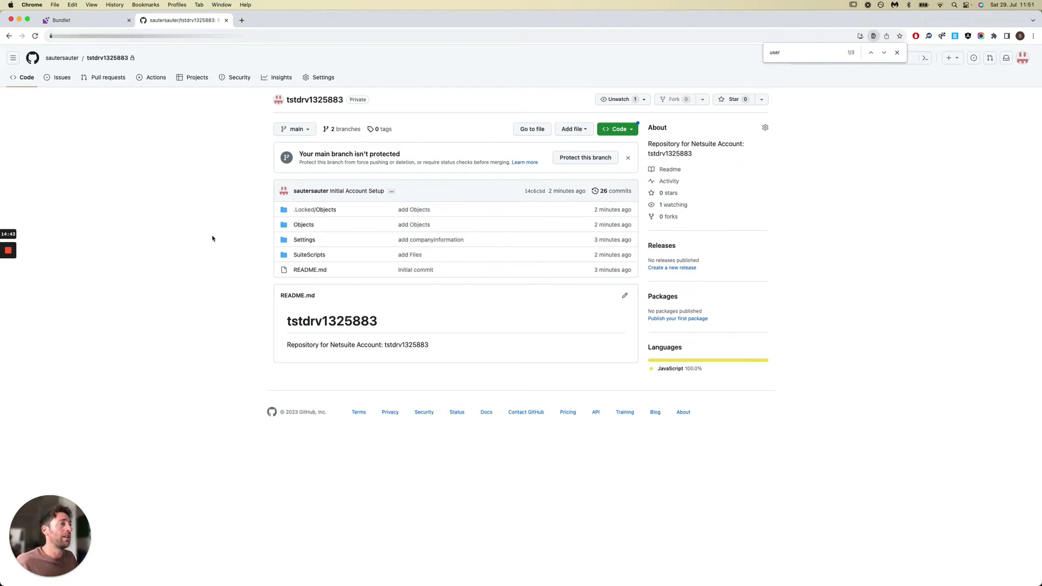
Return to Bundlet's Accounts list showing the new SANDBOX account 'our sandbox account'.
left_click(85, 21)
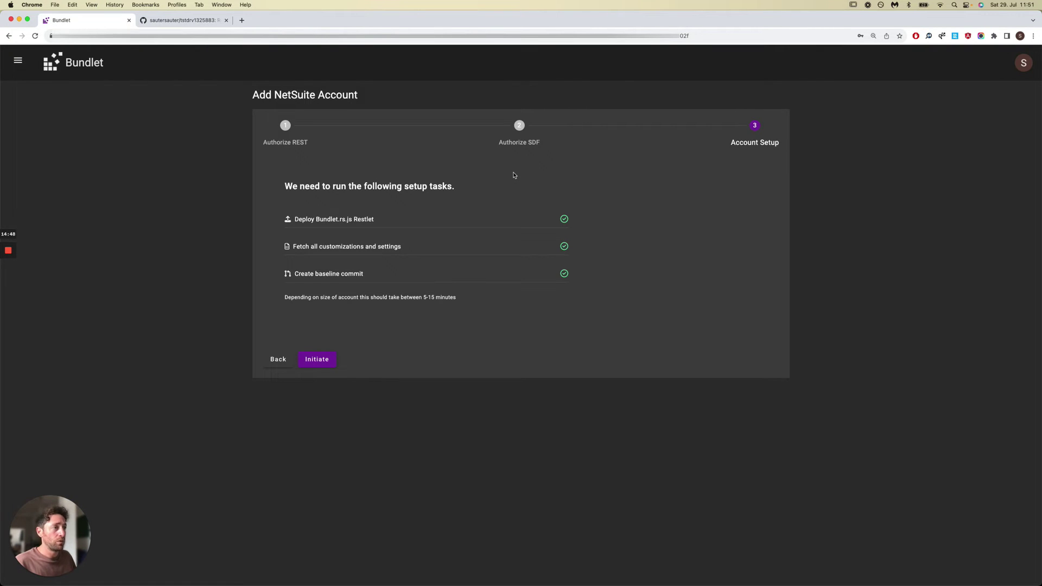
left_click(18, 60)
left_click(19, 83)
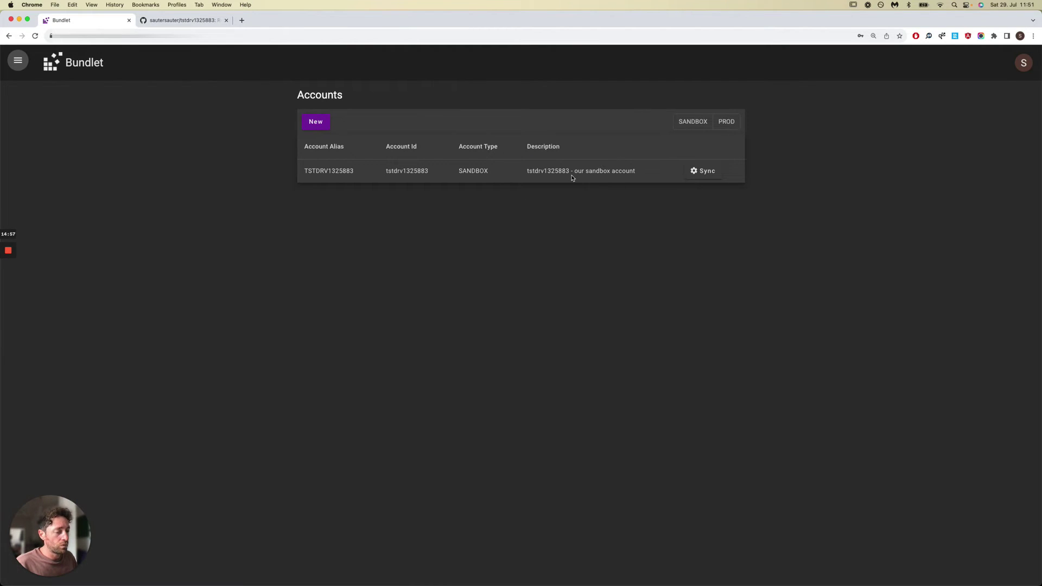
left_click(182, 20)
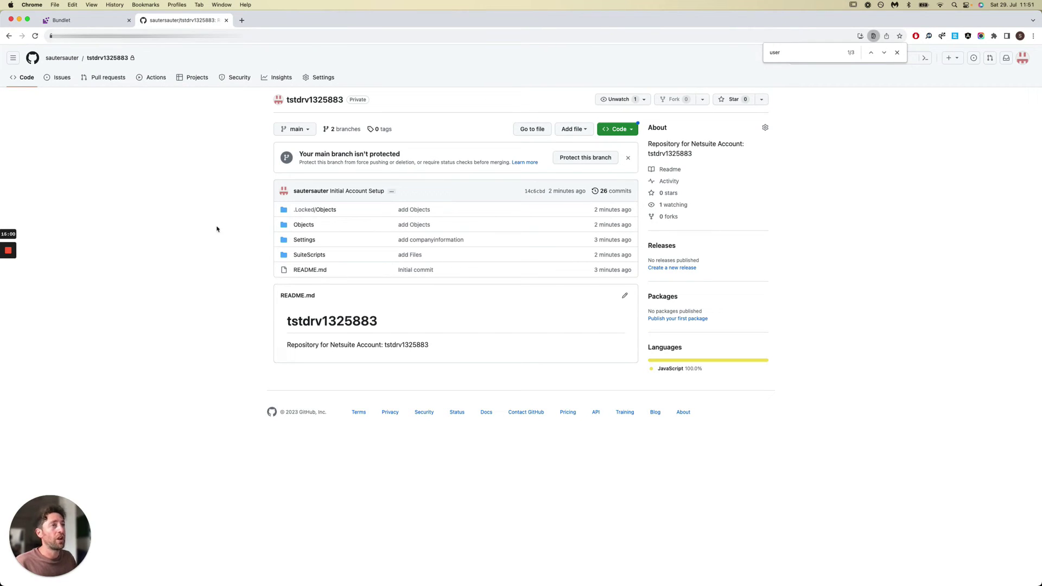
left_click(101, 24)
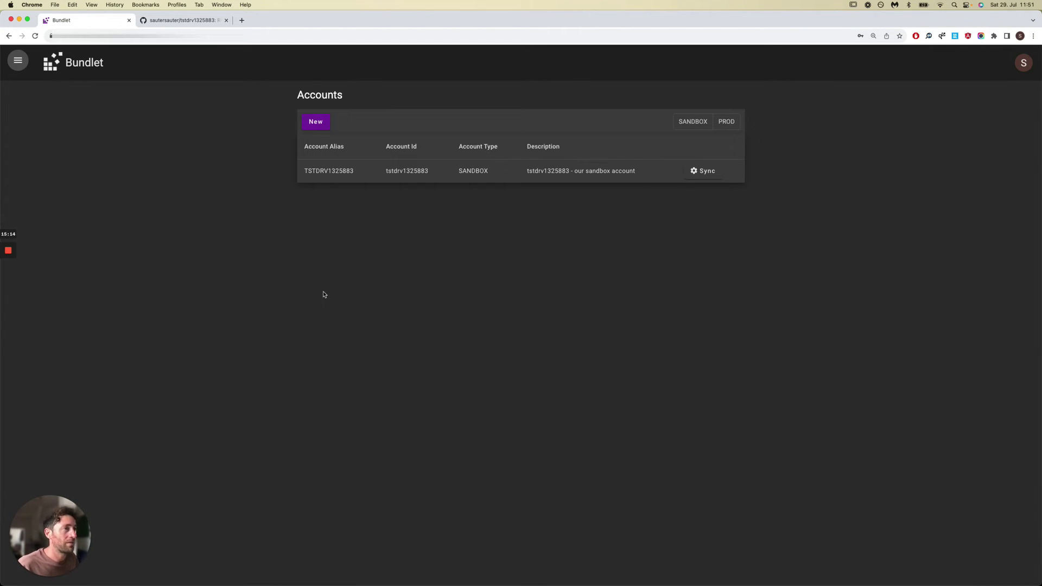
Open the sandbox account's sync settings, check its linked GitHub repository, and show the Scope options.
left_click(696, 170)
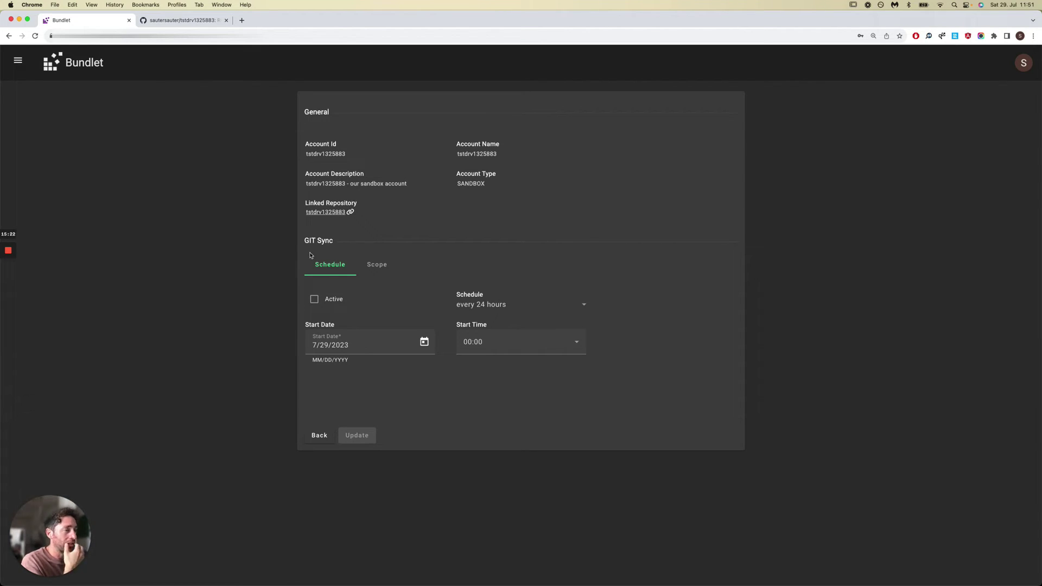
left_click(325, 212)
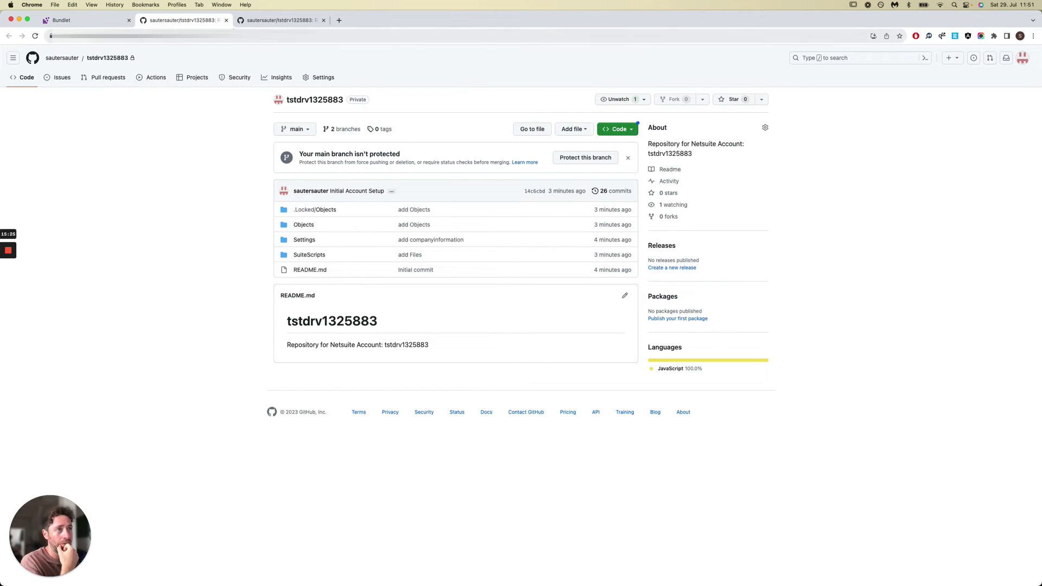
left_click(226, 20)
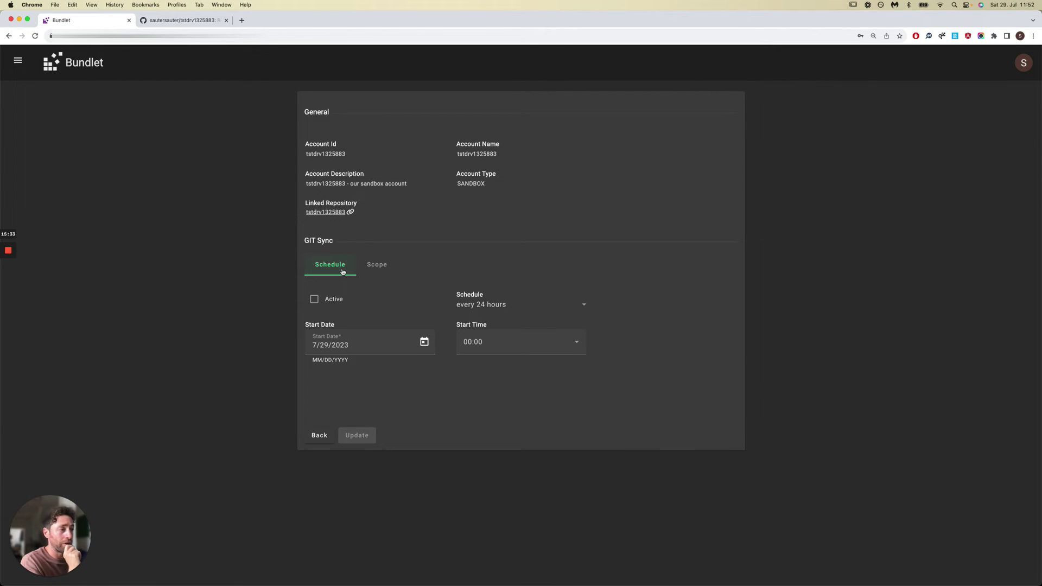
left_click(379, 271)
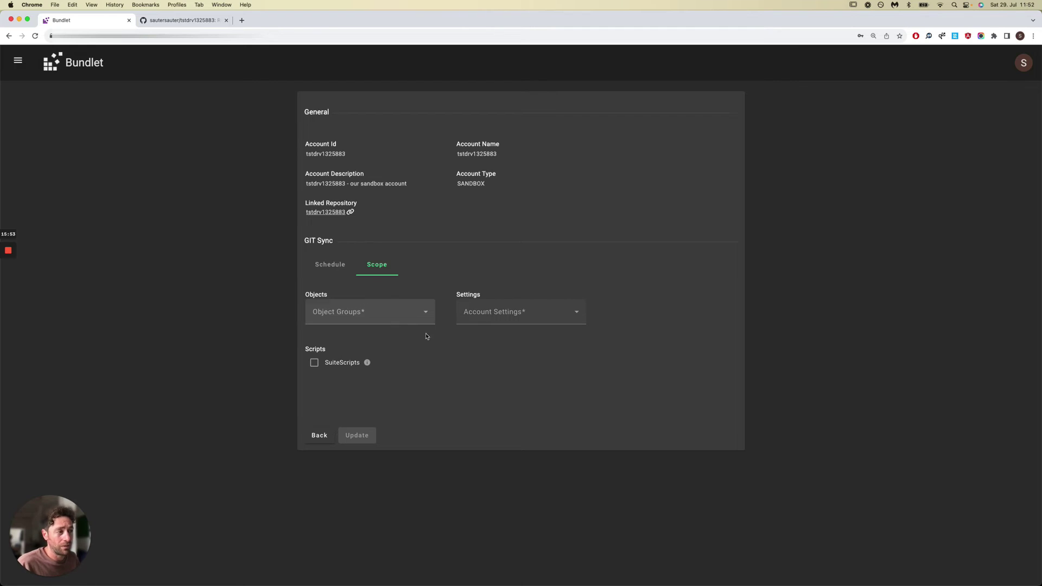
Leave Object Groups empty and select all Account Settings for the Git sync scope.
left_click(350, 317)
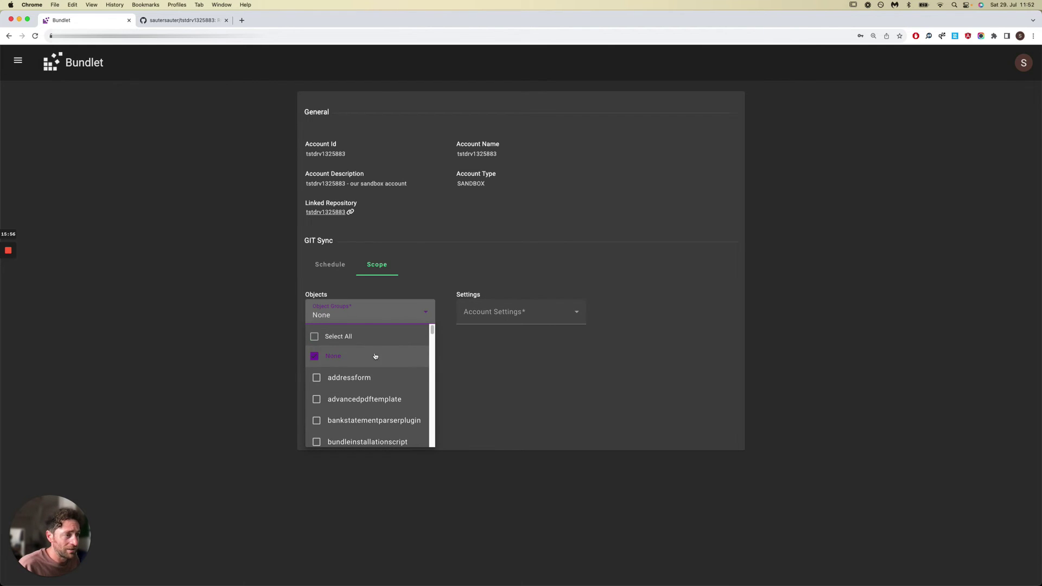
key("Escape")
left_click(505, 314)
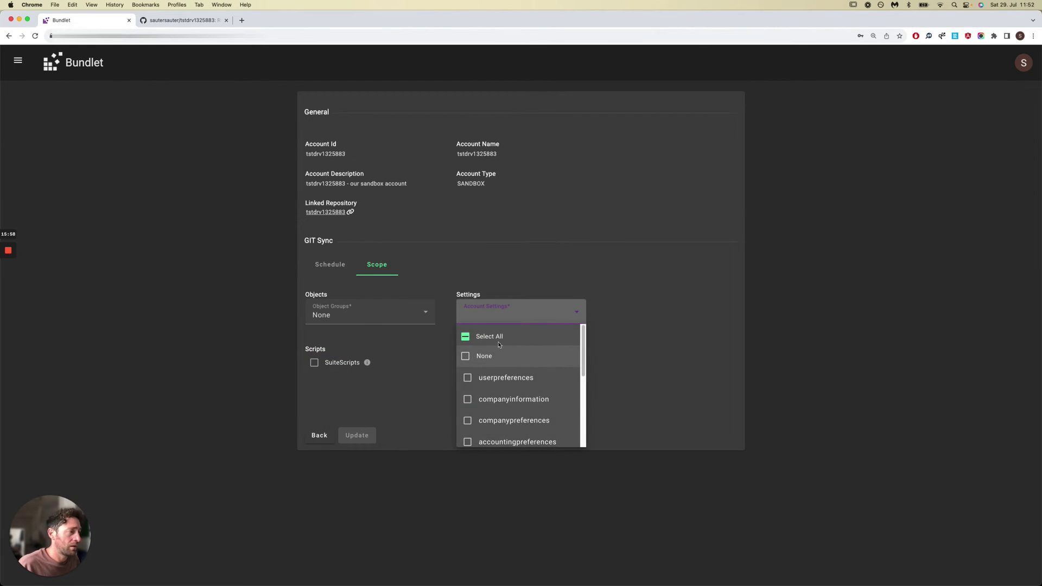
left_click(486, 339)
left_click(657, 371)
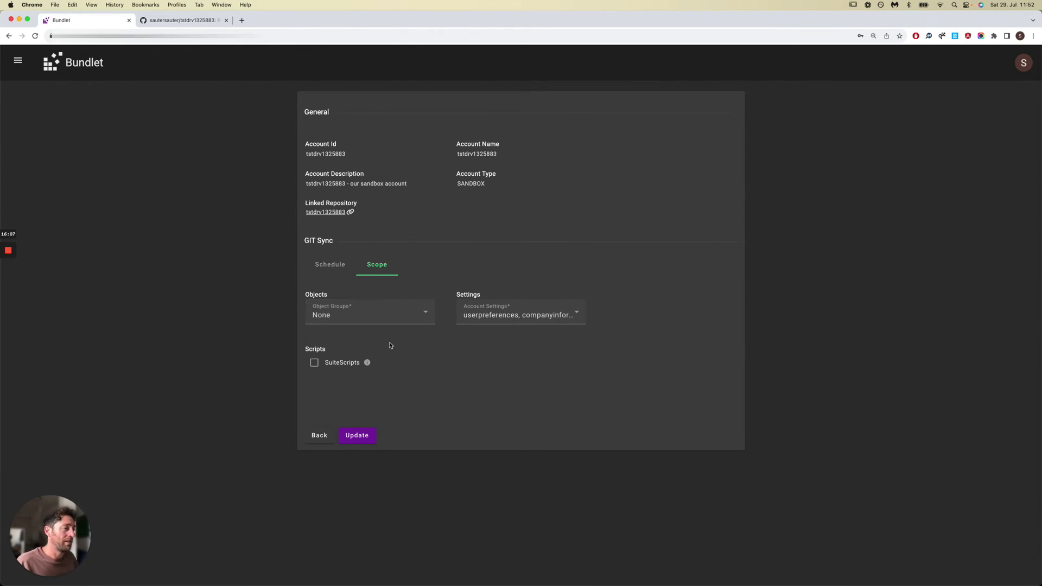
Activate the scheduled sync, starting at 00:02 and running every 3 minutes.
left_click(327, 269)
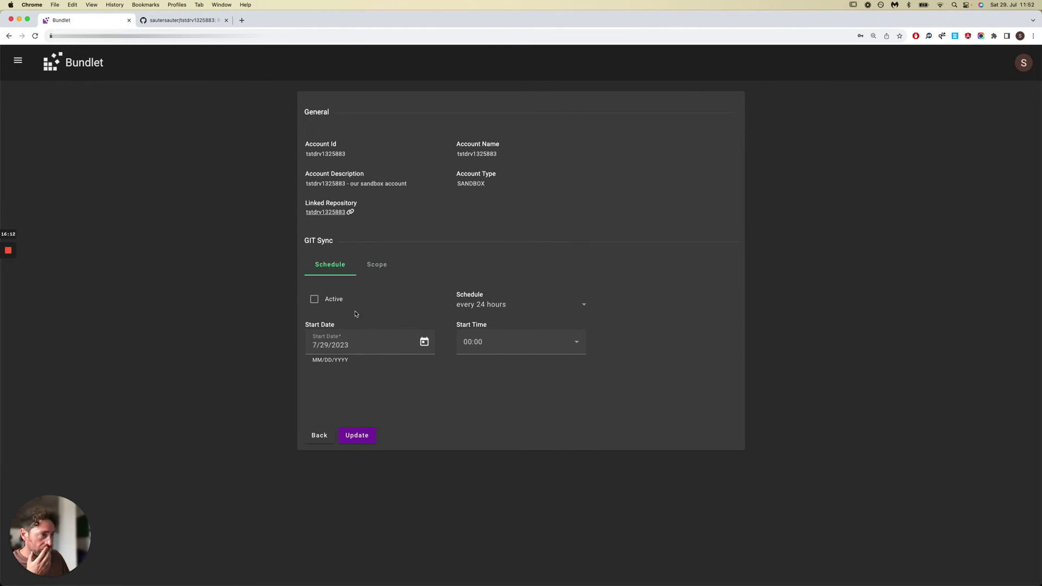
left_click(336, 300)
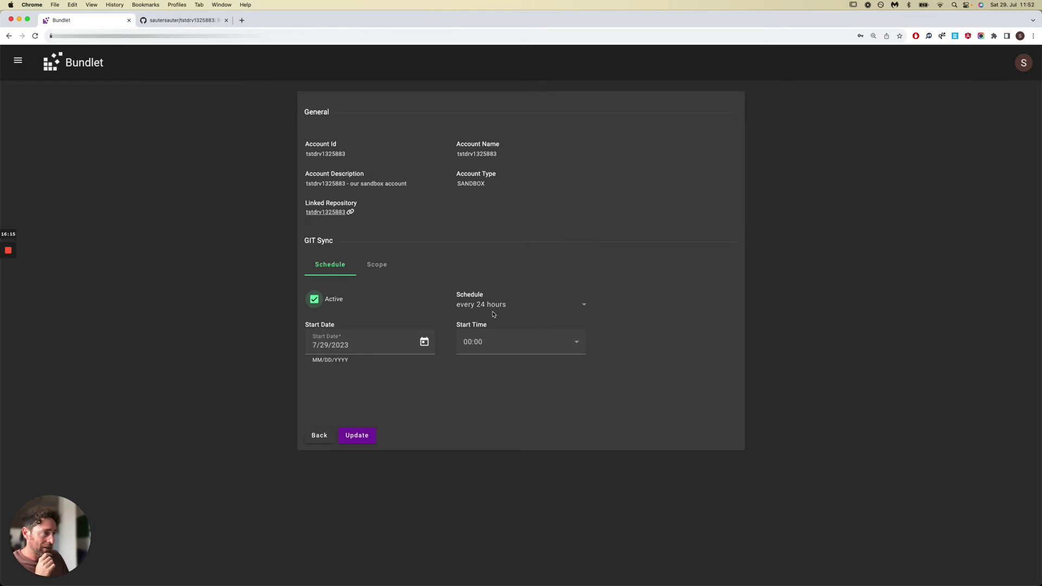
left_click(508, 342)
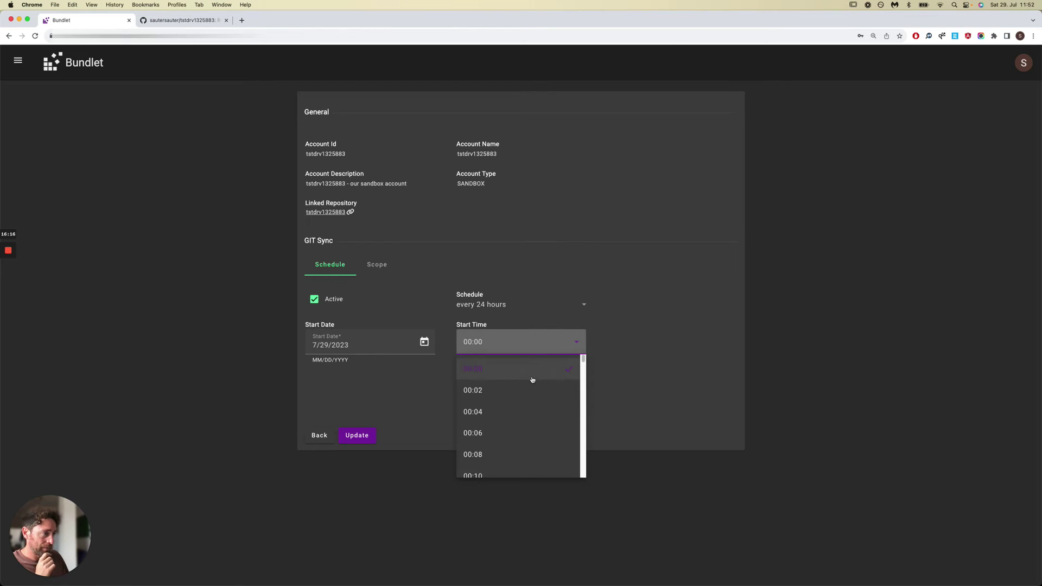
left_click(497, 392)
left_click(538, 307)
left_click(516, 340)
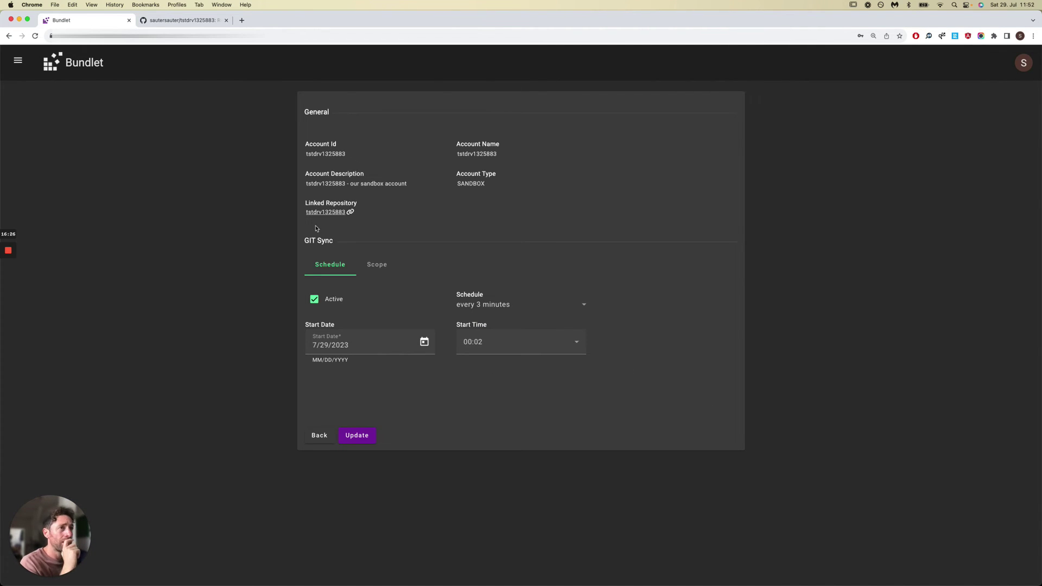
left_click(242, 20)
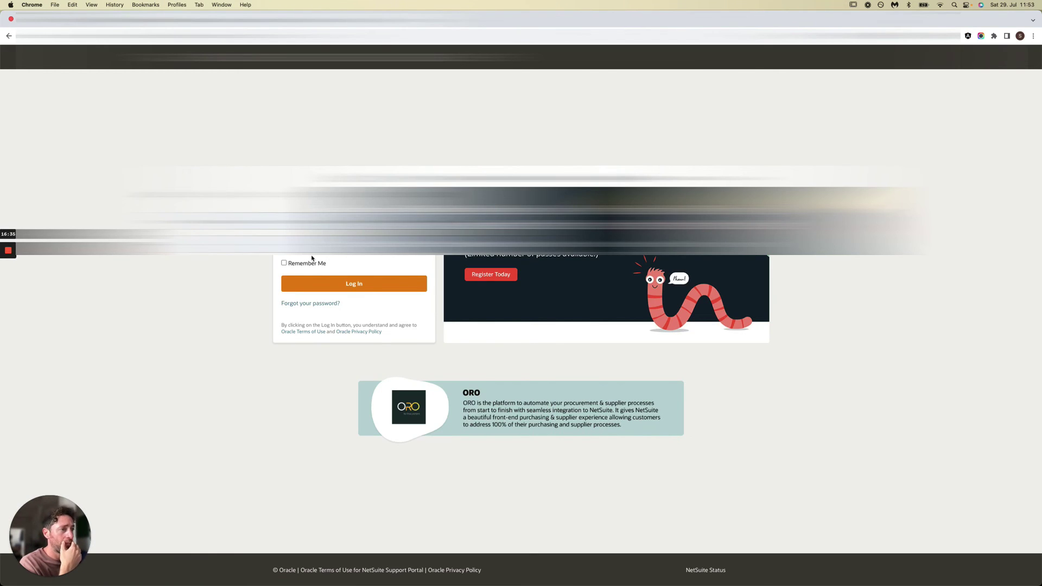
Log in to NetSuite and save preferences with the nickname 'fwefwerferg'.
left_click(374, 287)
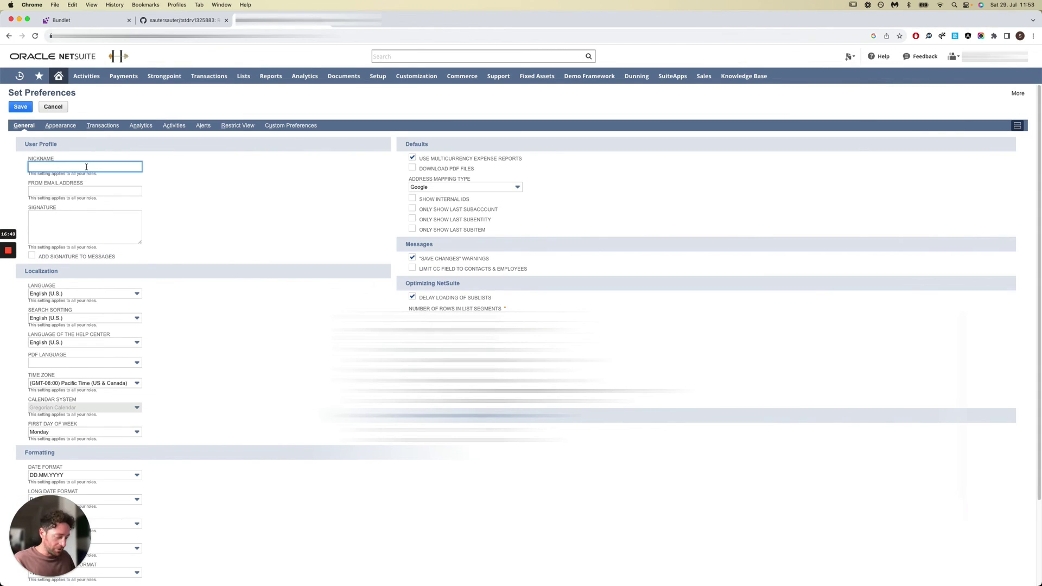
type("fwefwerfergerg")
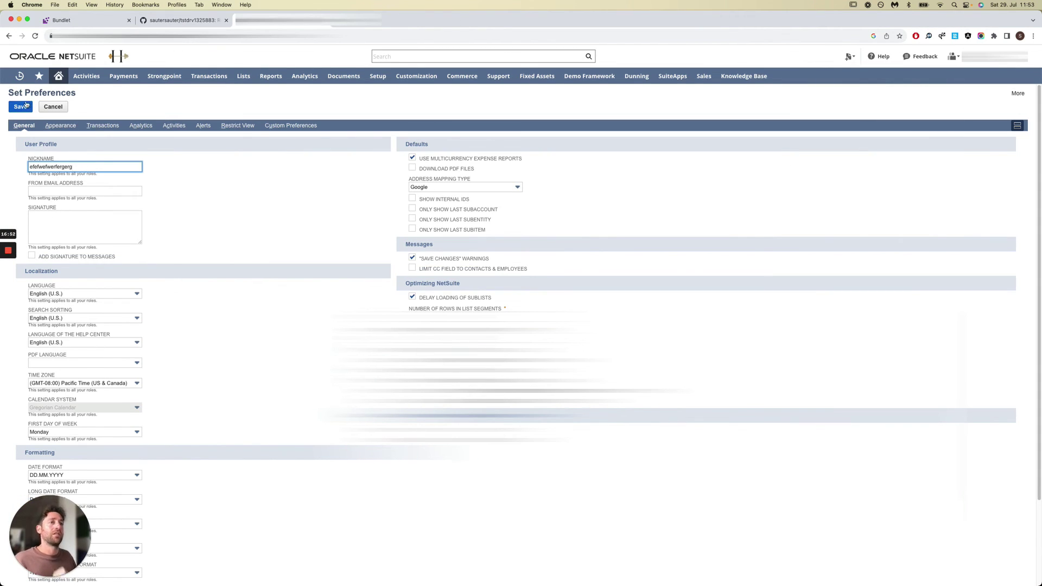
left_click(20, 106)
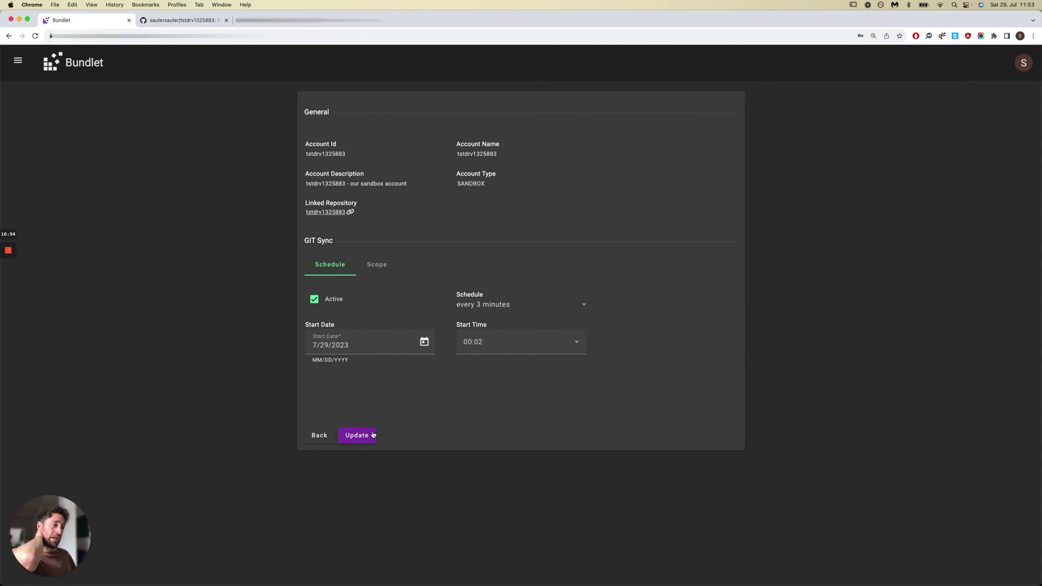
Update the account sync with Trigger Immediate Sync ticked, then return to the GitHub repository.
left_click(373, 435)
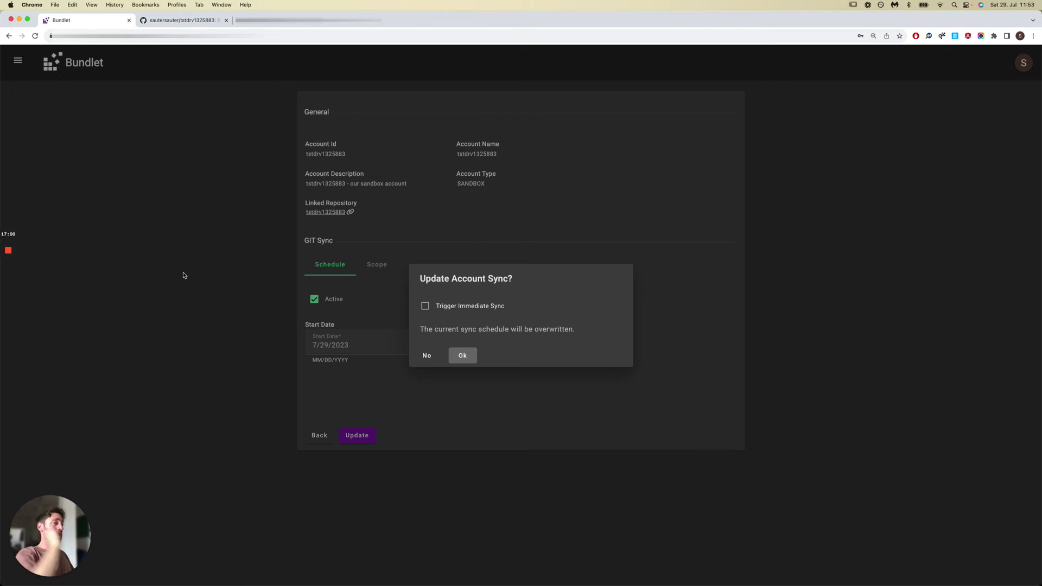
left_click(425, 306)
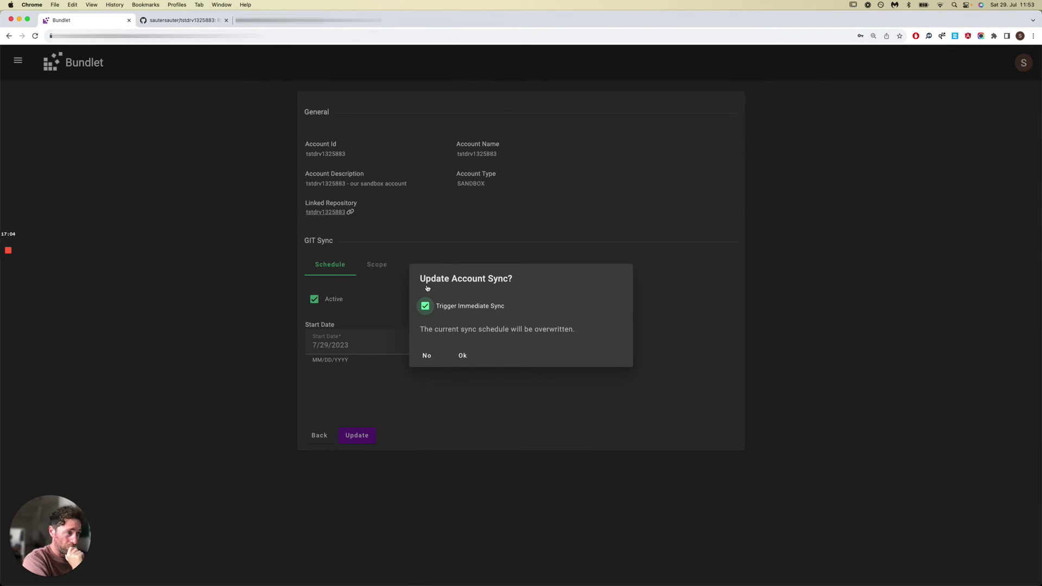
left_click(462, 356)
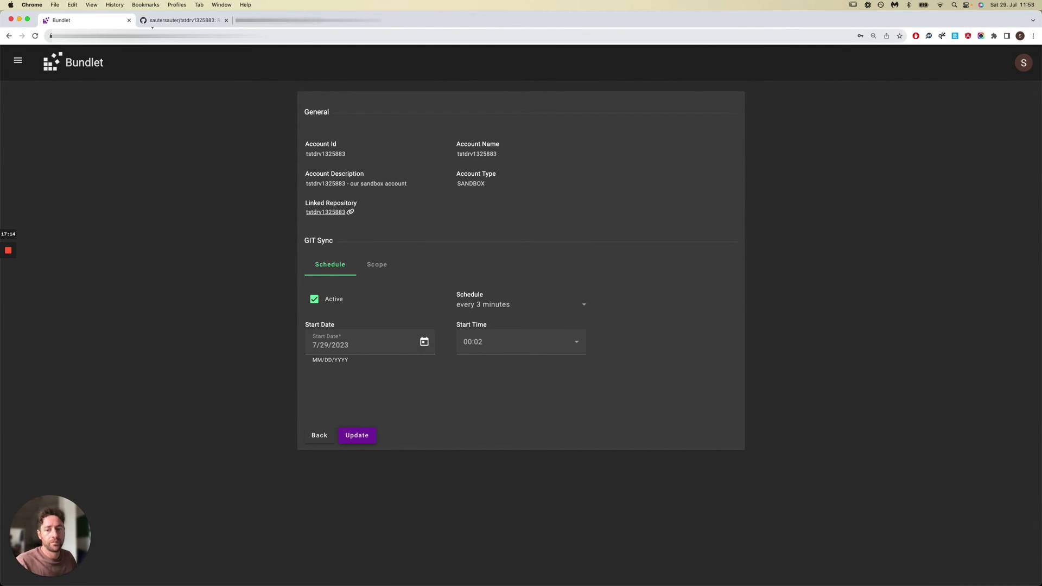
left_click(179, 20)
Check the repository's pull requests and the newly pushed account-sync branch.
left_click(100, 79)
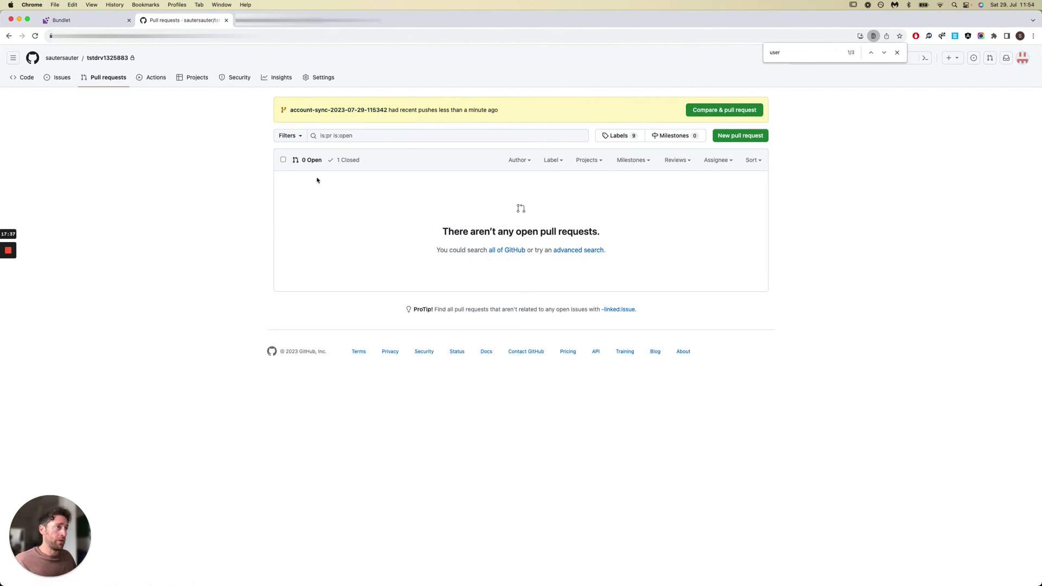
left_click(315, 160)
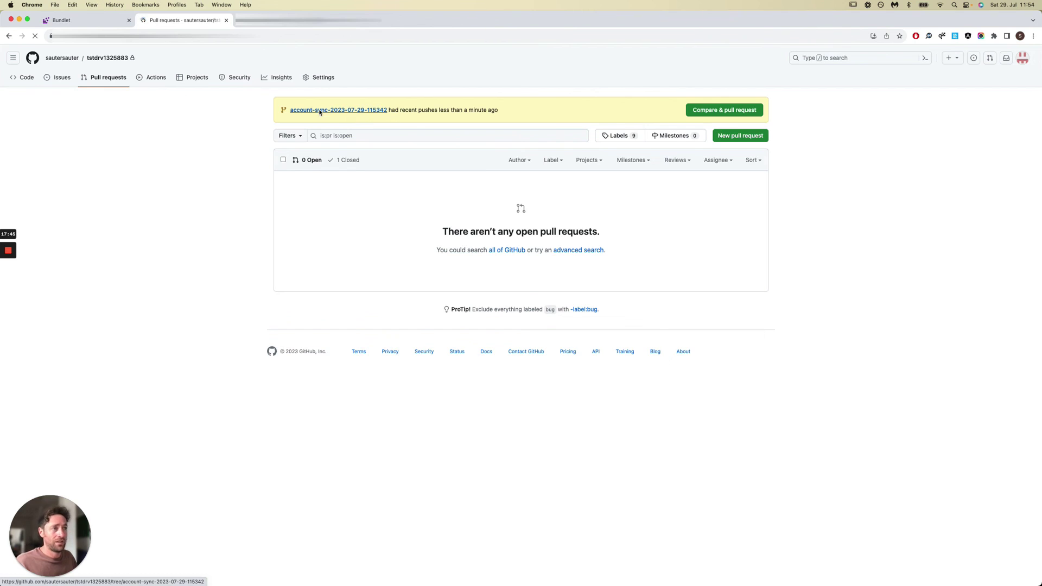
left_click(353, 108)
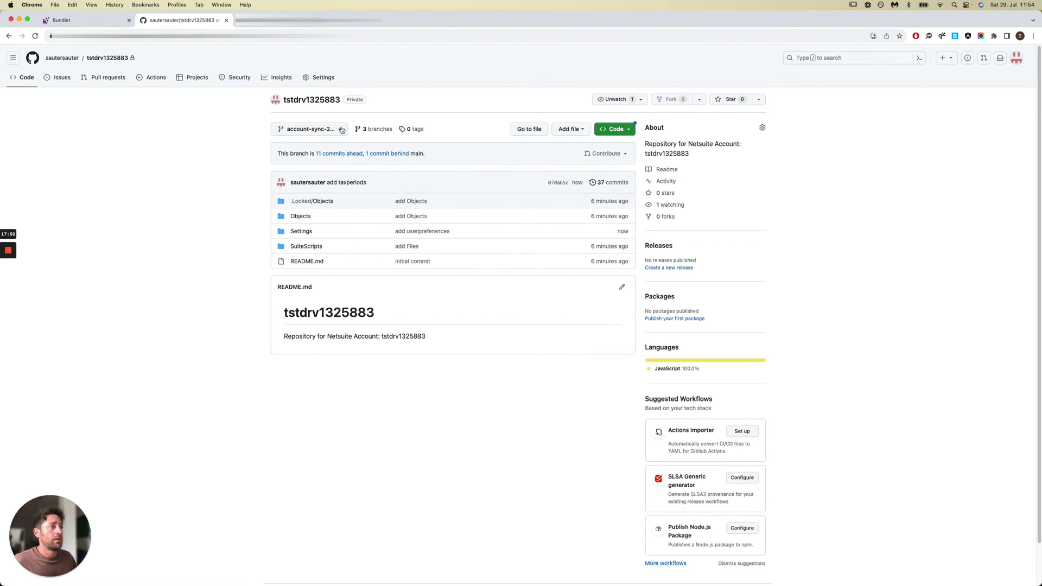
left_click(105, 77)
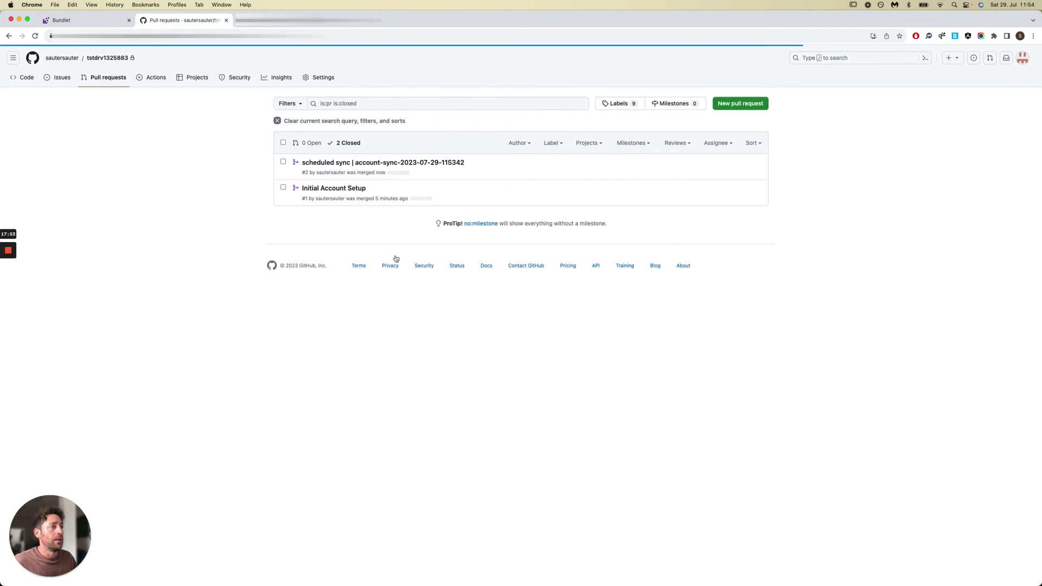
Open merged PR #2 'scheduled sync' and highlight the new MESSAGE_NICKNAME value in userpreferences.json.
left_click(372, 163)
scroll(467, 242, "down", 1)
left_click(479, 132)
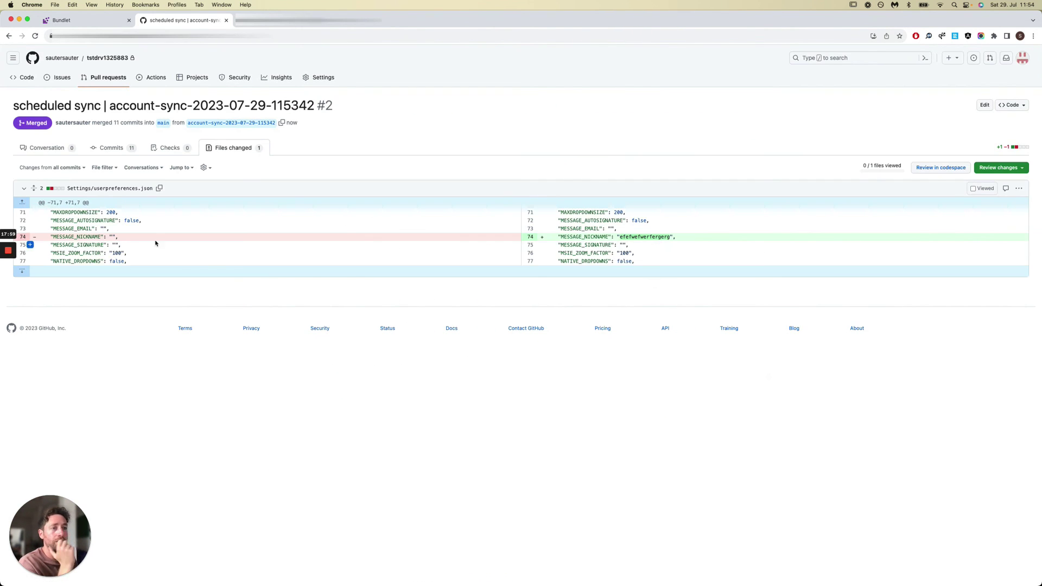
left_click_drag(681, 237, 539, 237)
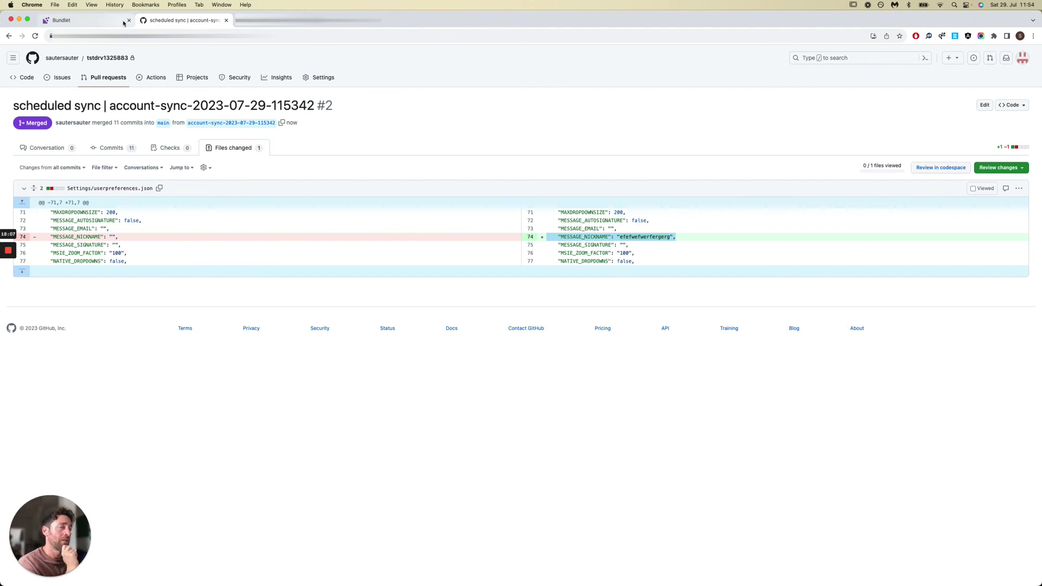
Back in Bundlet, review the sync interval options while leaving the schedule unchanged.
left_click(80, 25)
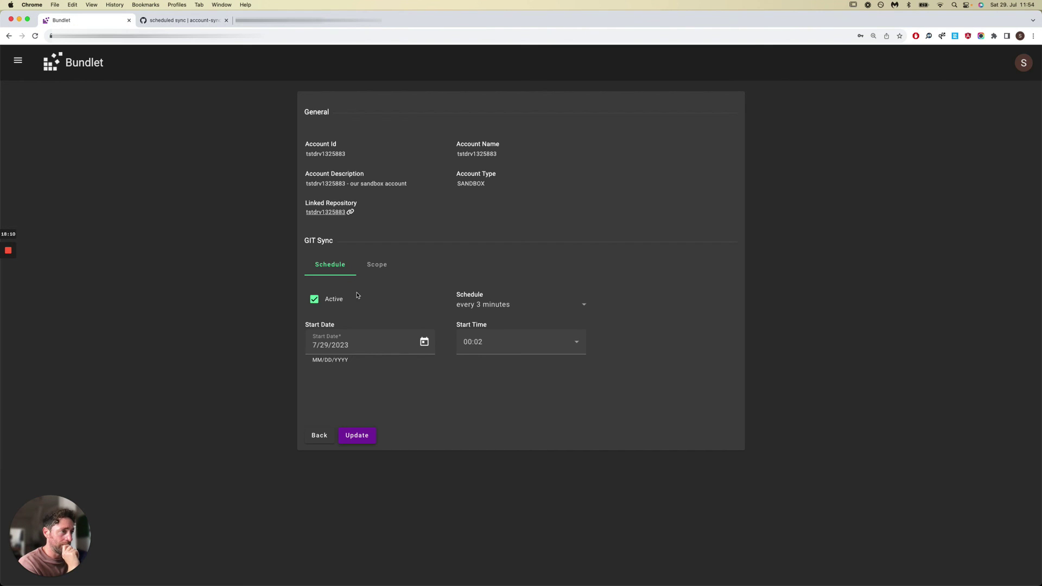
left_click(523, 305)
scroll(521, 377, "up", 2)
scroll(519, 378, "down", 2)
scroll(517, 377, "up", 3)
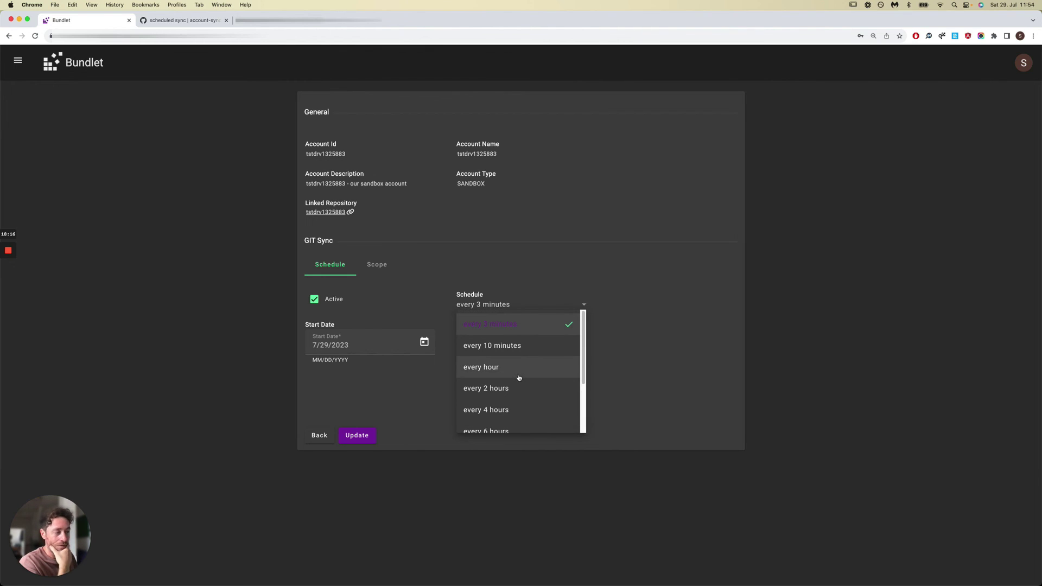
left_click(704, 367)
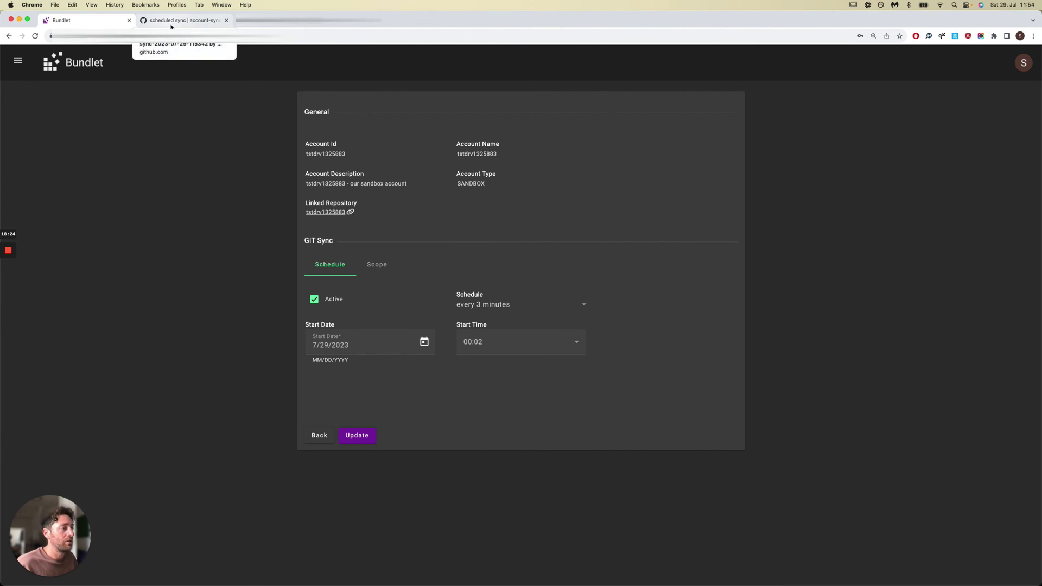
Show the Git sync scope, with no object groups or SuiteScripts, alongside the GitHub diff.
left_click(379, 265)
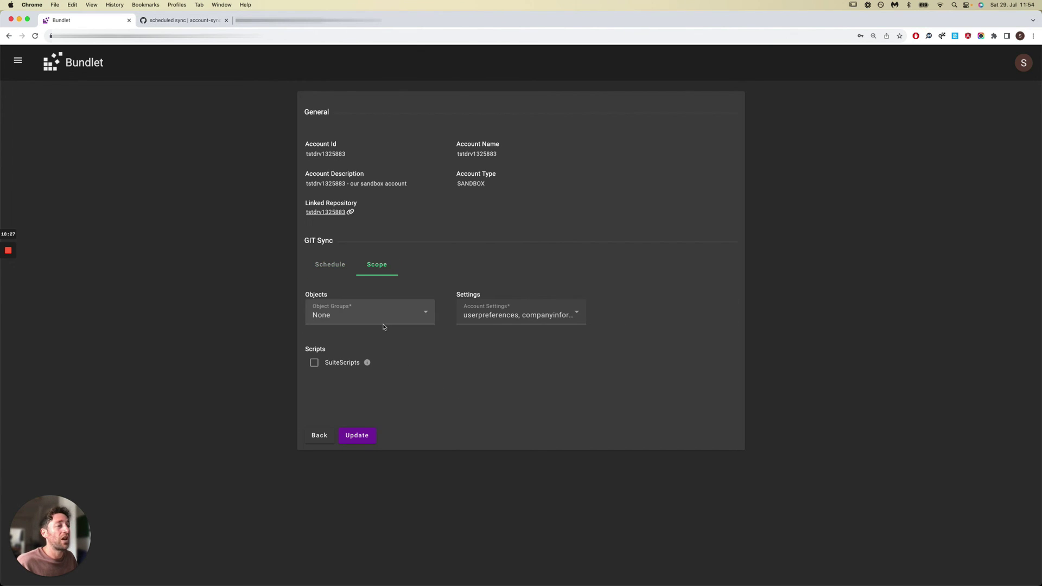
left_click(184, 20)
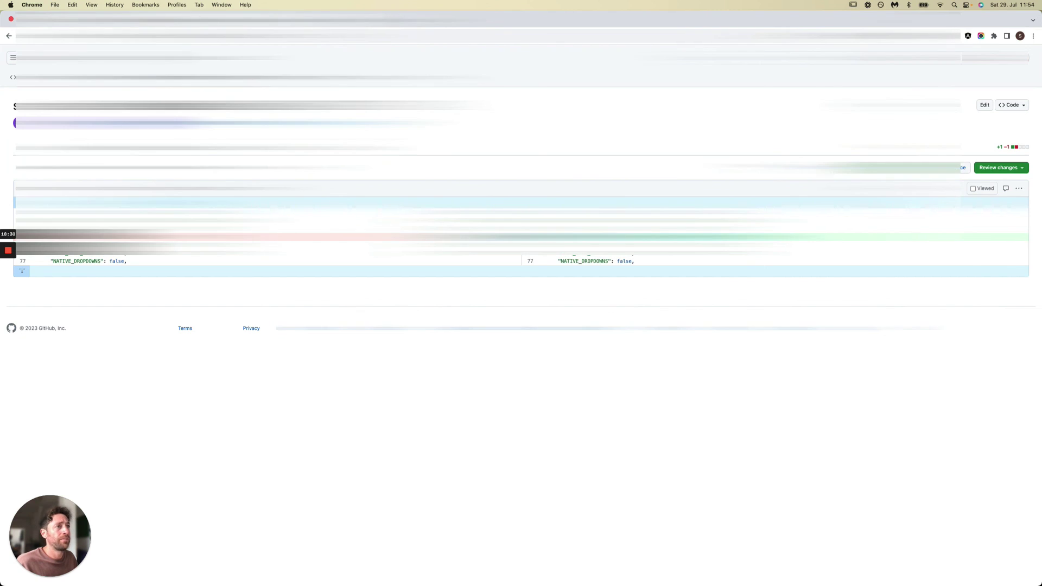
key("super+w")
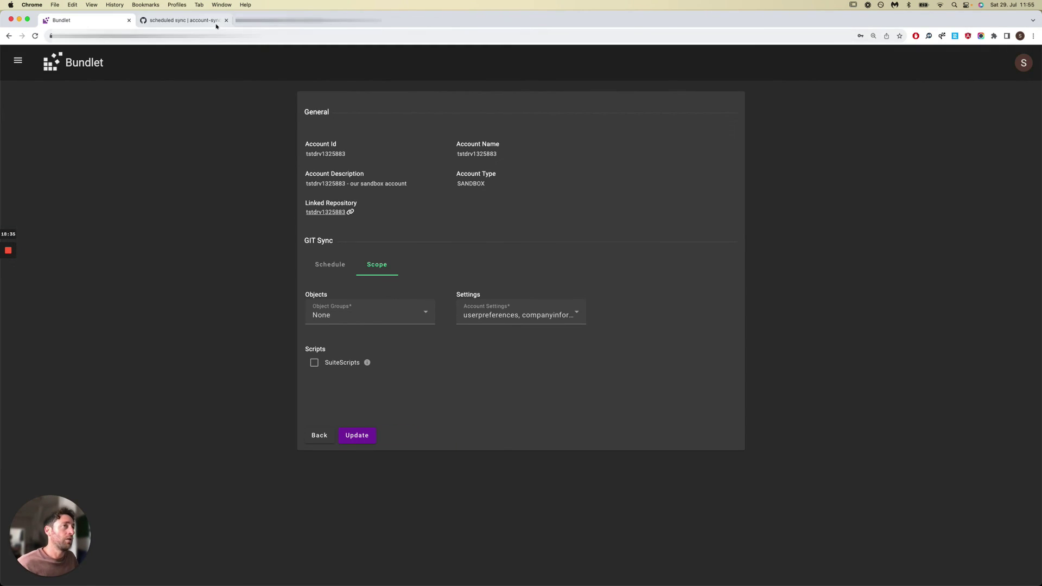
left_click(204, 21)
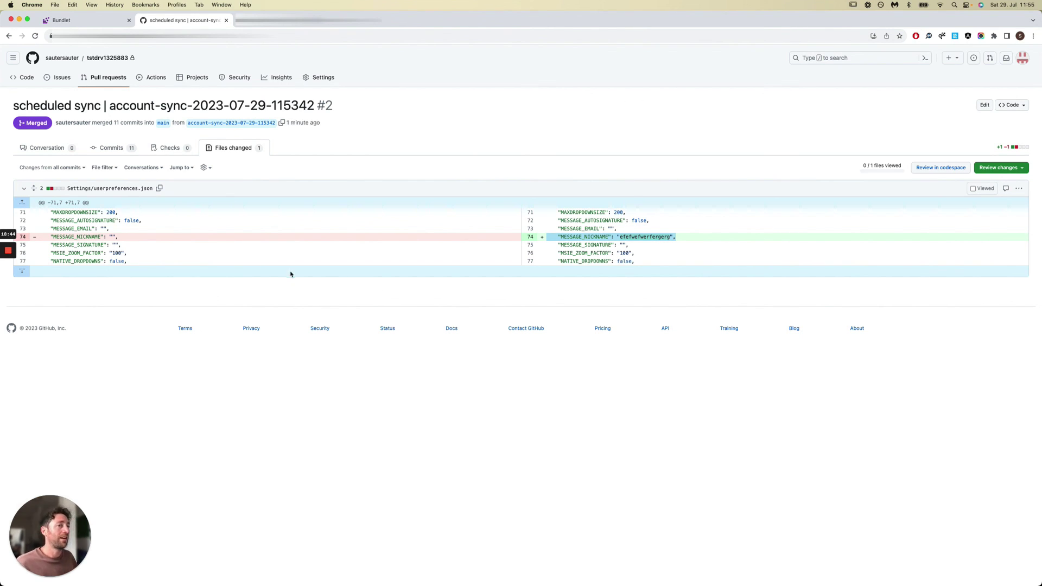
left_click(93, 20)
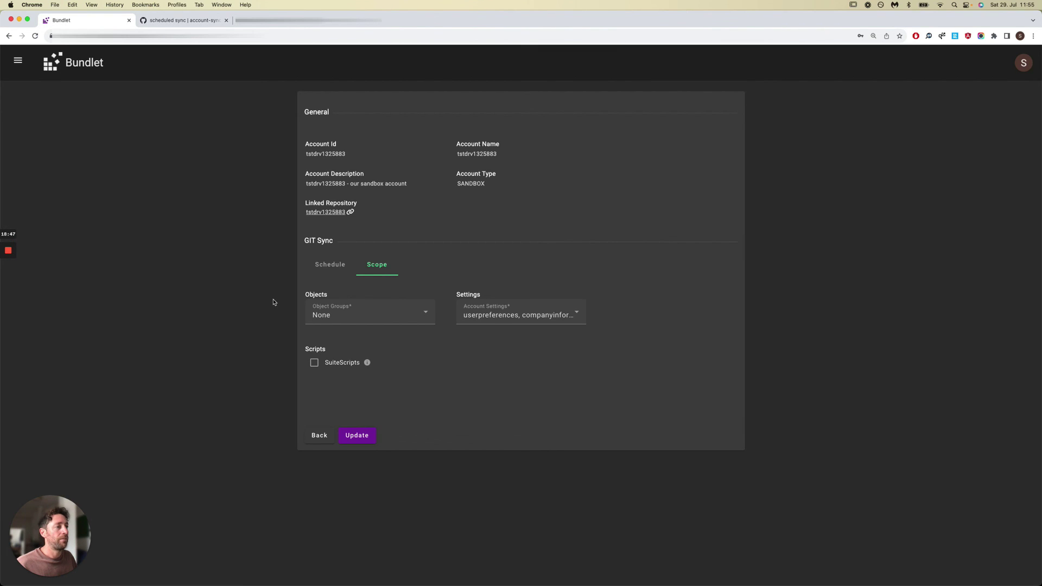